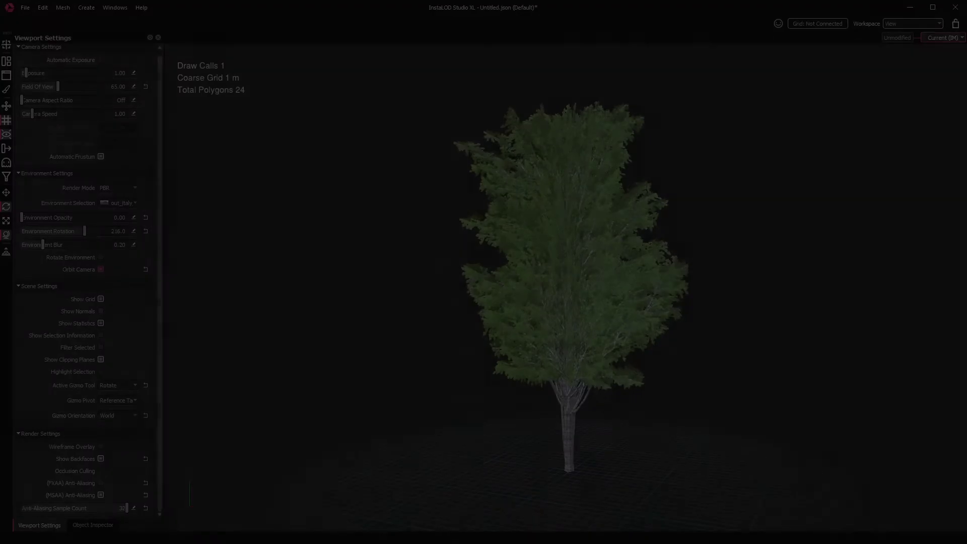
- Examine the character billboard with the wireframe overlay toggled on and off, and take a close look at its head
key("w")
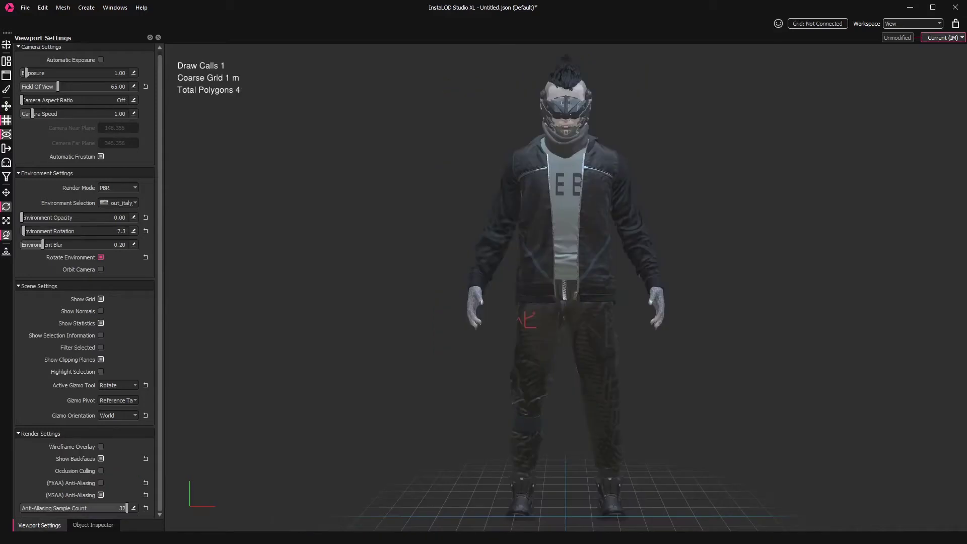
key("w")
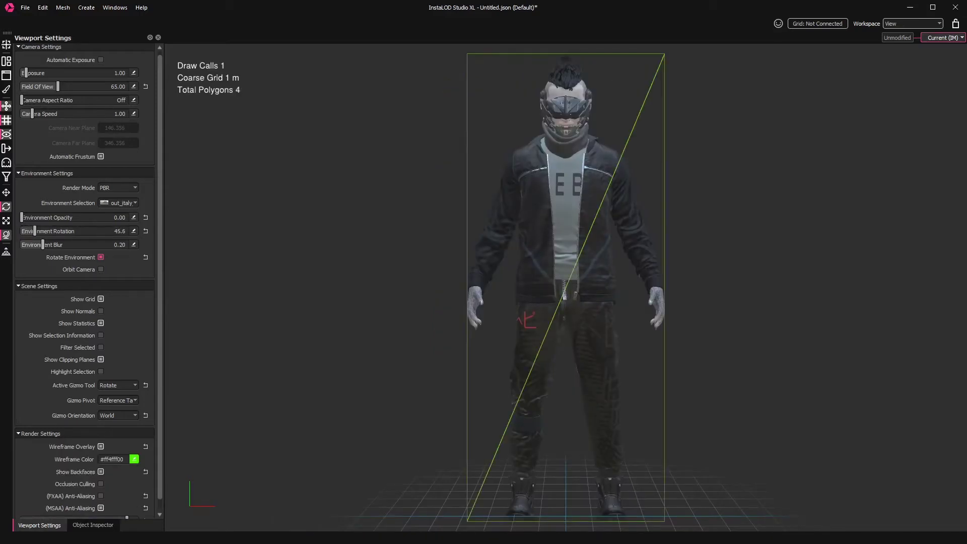
key("w")
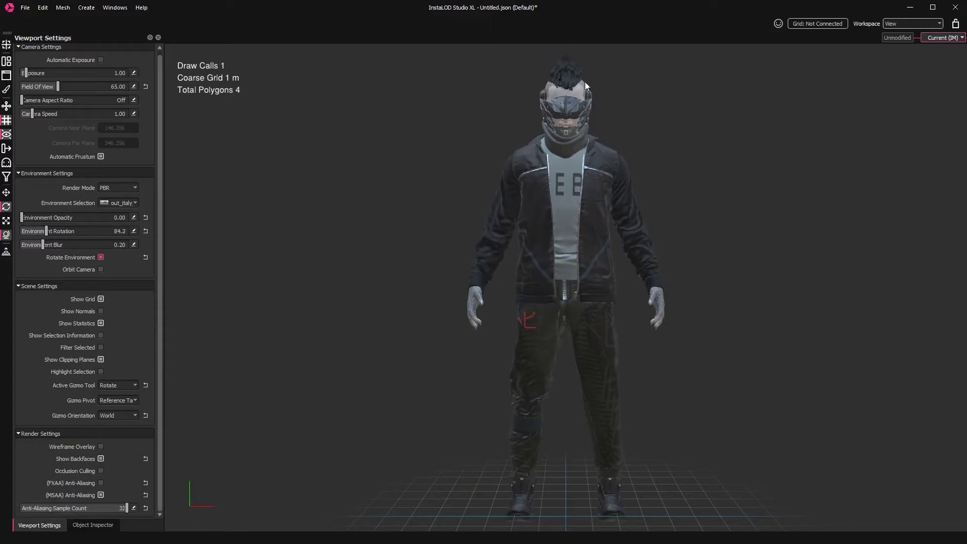
scroll(581, 90, "up", 4)
middle_click_drag(582, 90, 564, 243)
scroll(564, 243, "up", 4)
left_click_drag(325, 238, 334, 237)
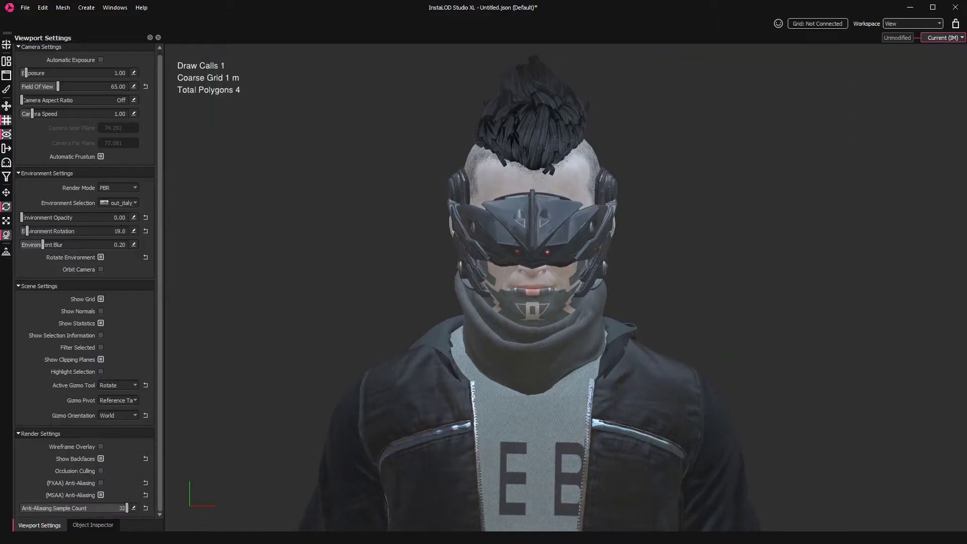
- Show the character billboard in the UV Viewer and display its baked texture maps, including ambient occlusion and roughness
left_click(578, 218)
key("u")
scroll(592, 208, "up", 4)
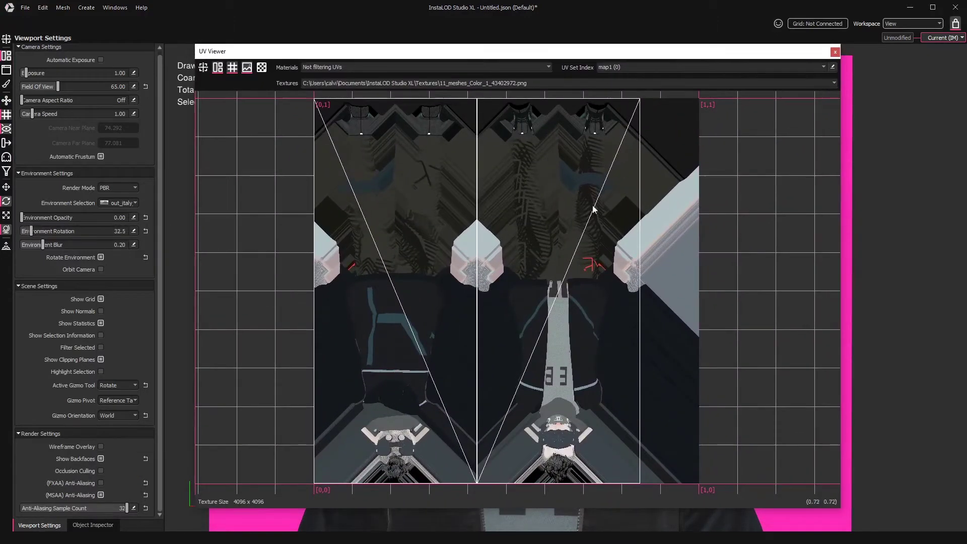
left_click(496, 83)
left_click(497, 97)
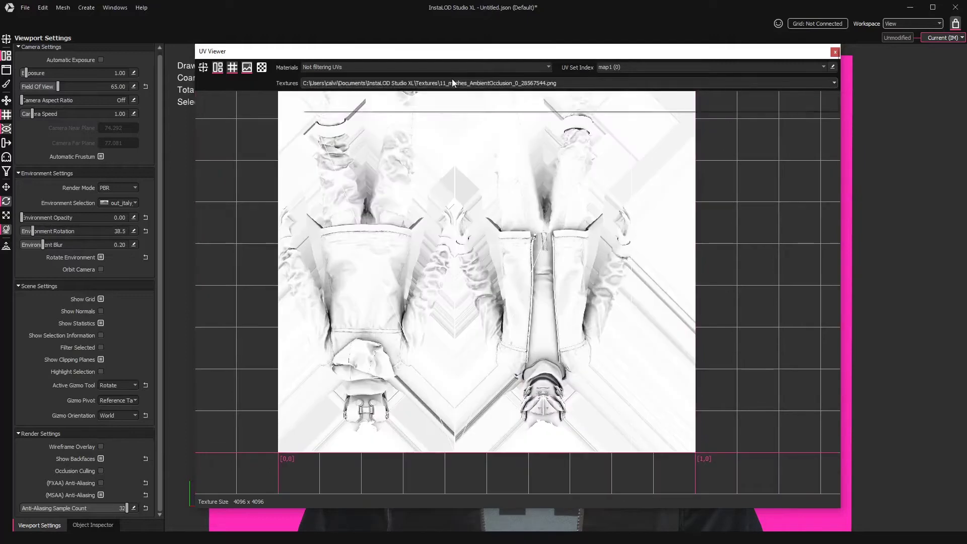
left_click(453, 81)
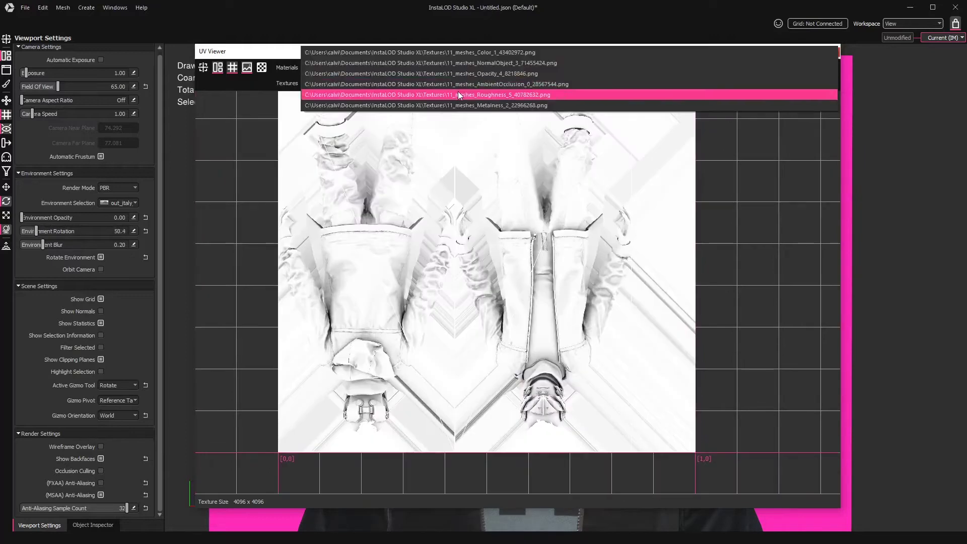
left_click(457, 91)
left_click(470, 82)
left_click(475, 93)
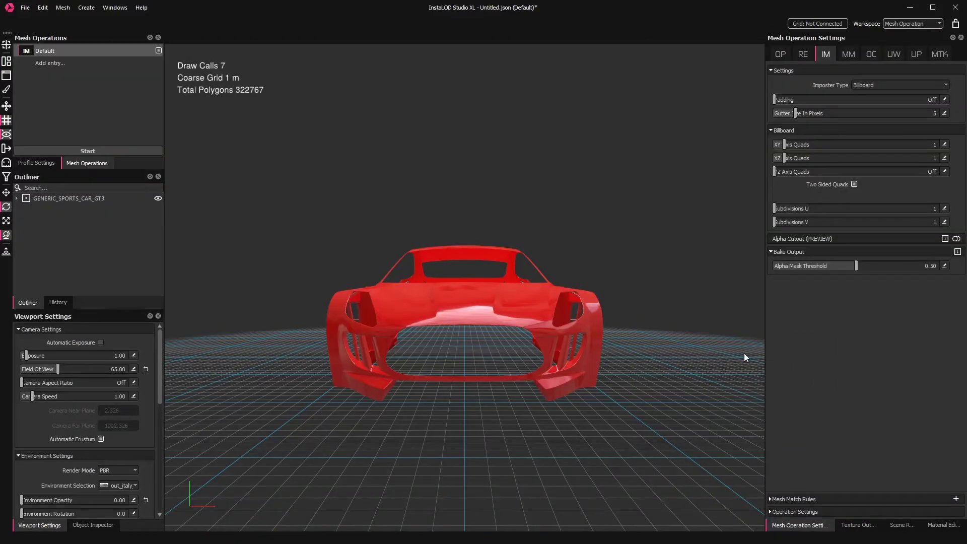
- Turn off the XZ Axis Quads in the billboard imposter settings for the sports car body
left_click_drag(742, 333, 683, 337)
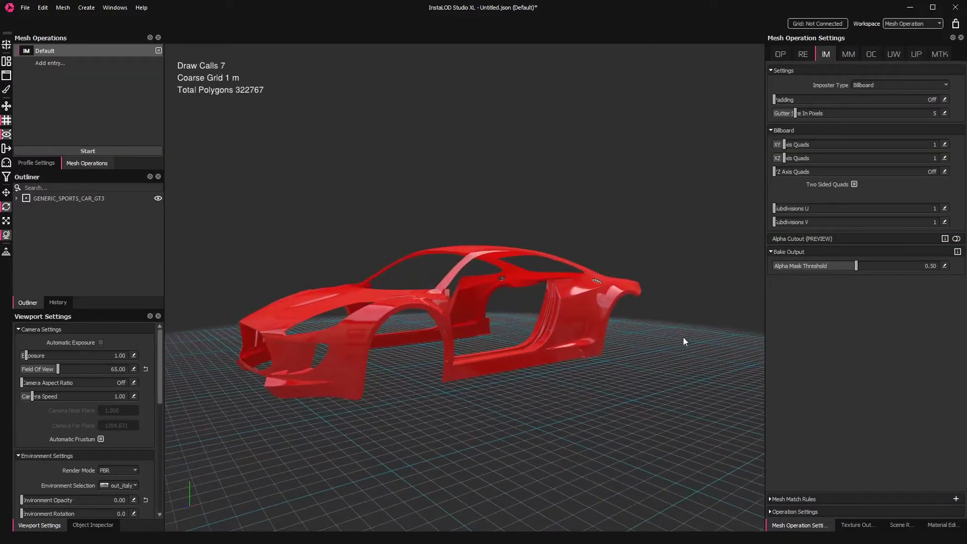
left_click_drag(364, 428, 423, 389)
left_click_drag(633, 405, 682, 351)
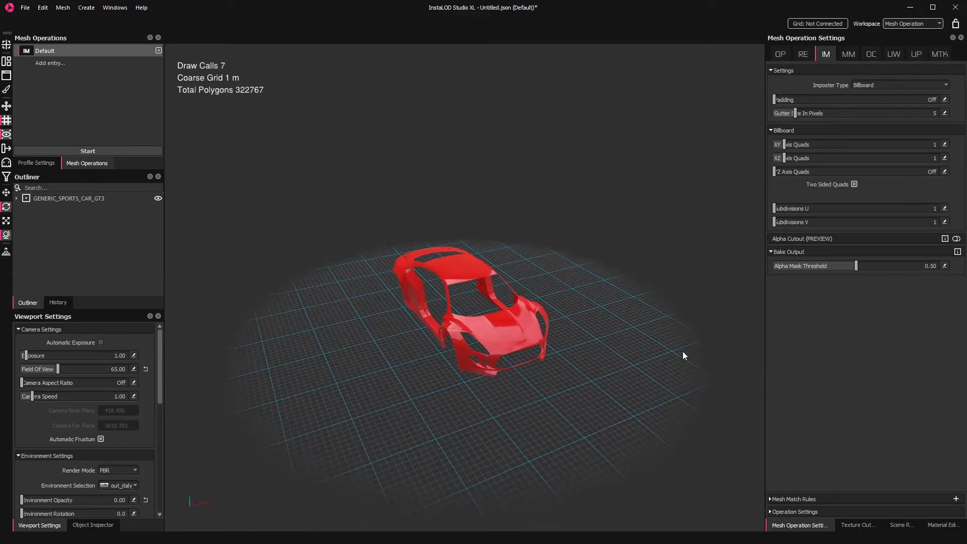
key("f")
scroll(639, 262, "down", 5)
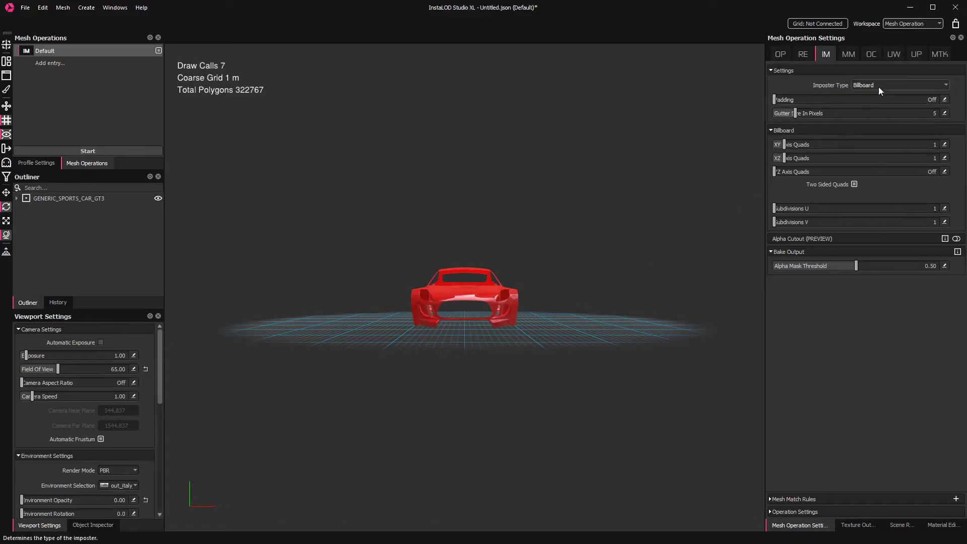
left_click_drag(789, 157, 769, 158)
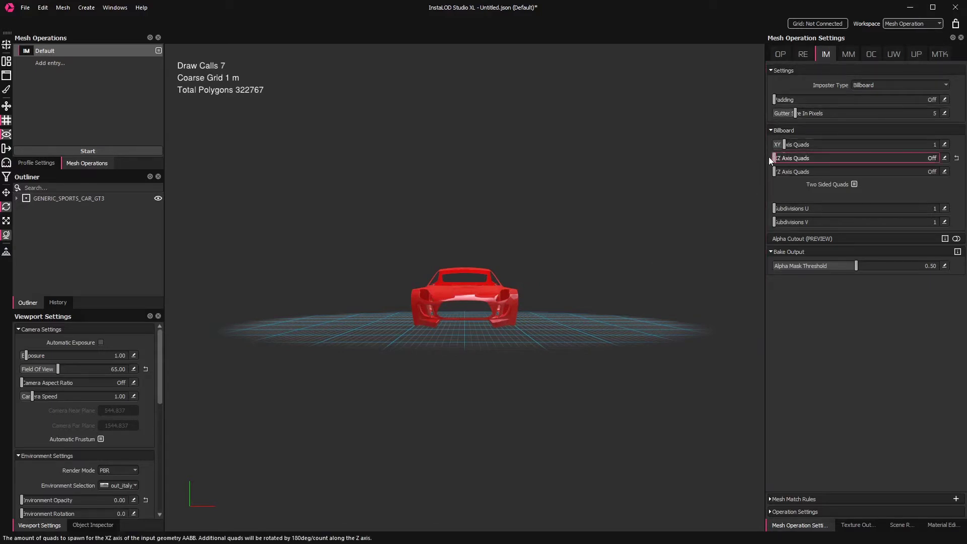
- Enable roughness and metalness texture output and set the texture size to 1024 by 1024
left_click(858, 525)
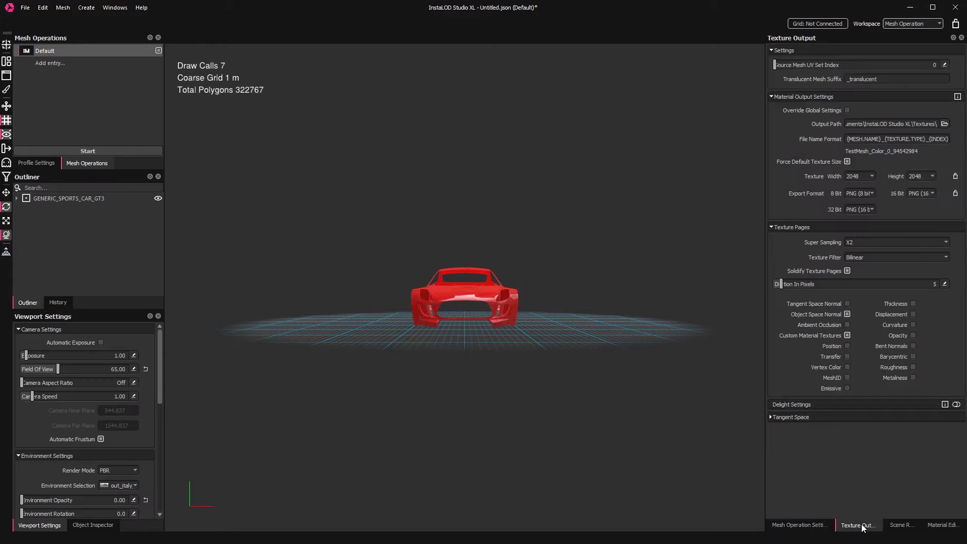
left_click(913, 366)
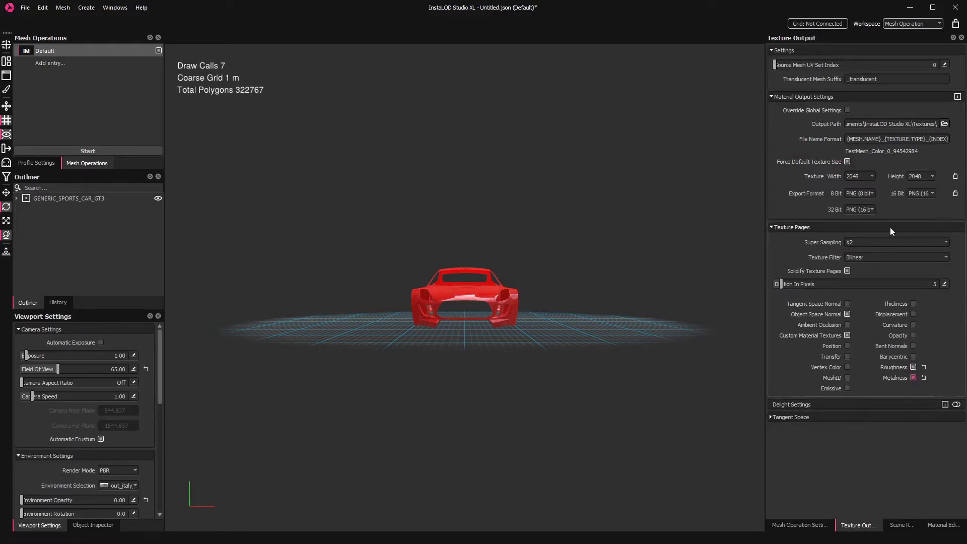
left_click(859, 177)
left_click(858, 168)
left_click(922, 175)
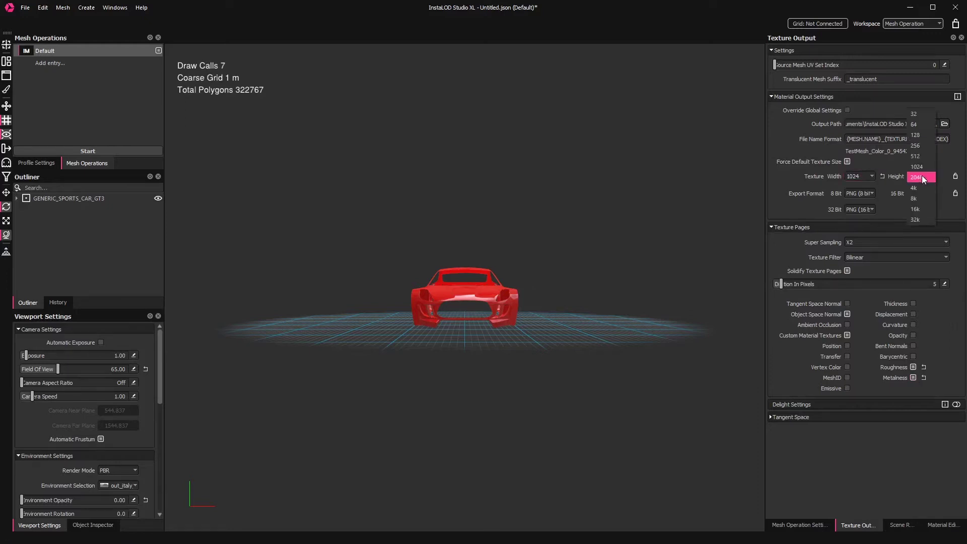
left_click(923, 168)
left_click(830, 462)
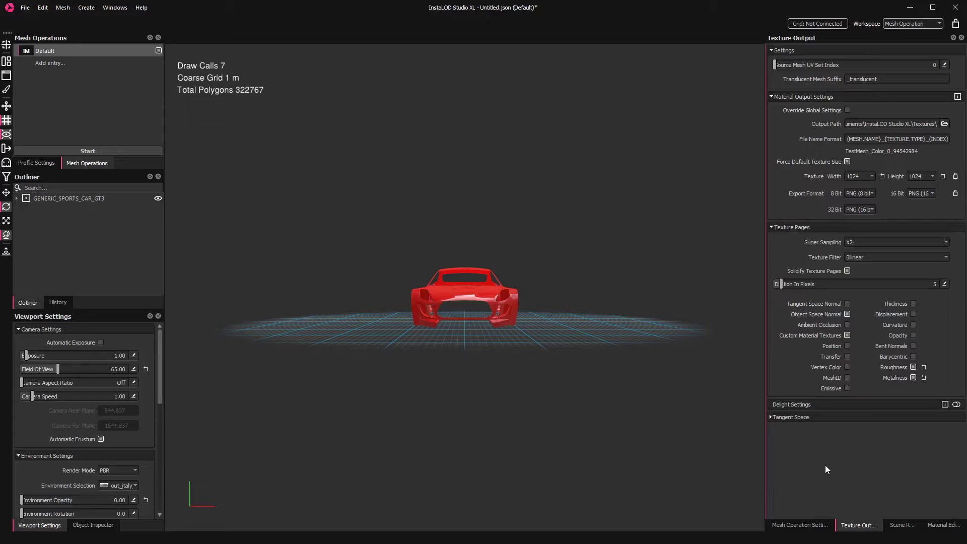
- Generate the car's billboard imposter and inspect it from the front and side with changed environment lighting and the wireframe overlay
left_click(71, 150)
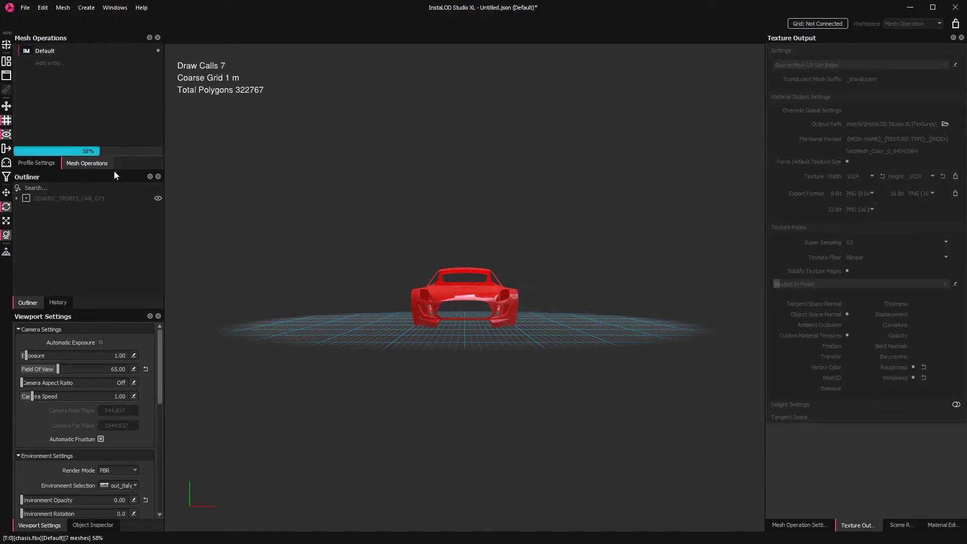
scroll(365, 234, "down", 5)
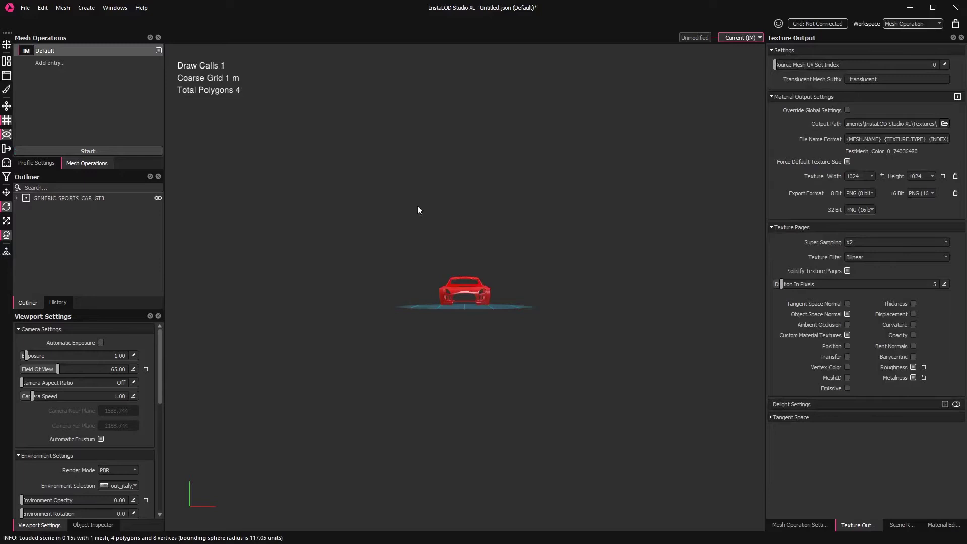
scroll(432, 317, "up", 5)
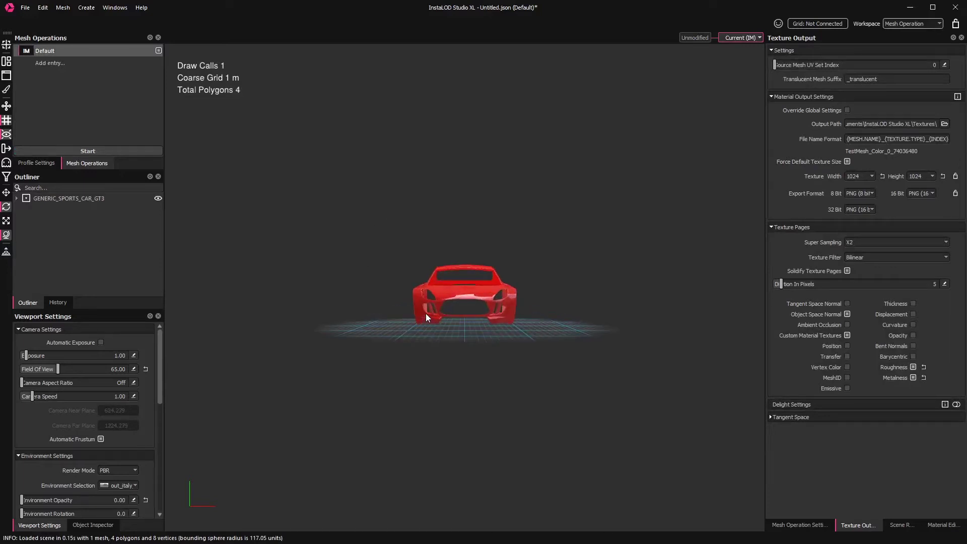
scroll(426, 317, "up", 3)
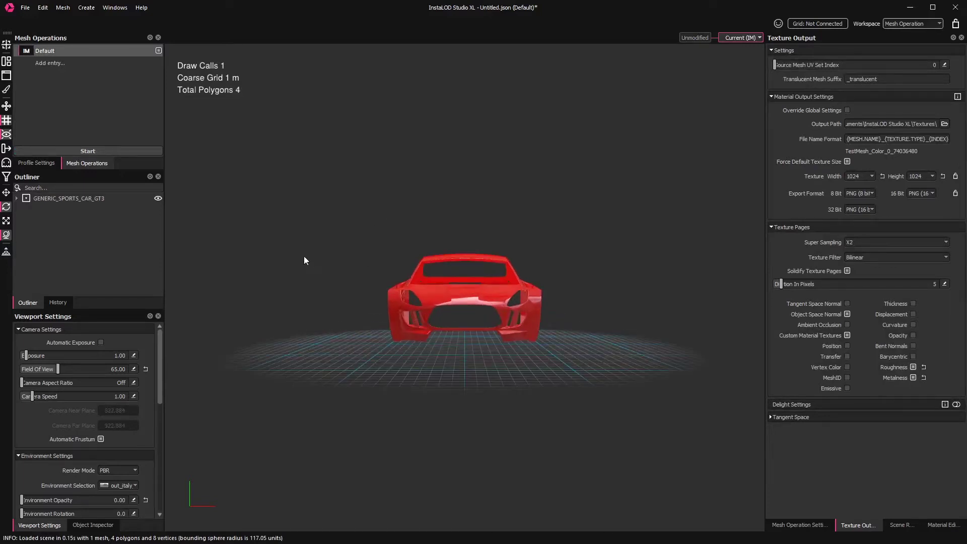
left_click_drag(304, 255, 587, 252, "shift")
scroll(666, 247, "up", 5)
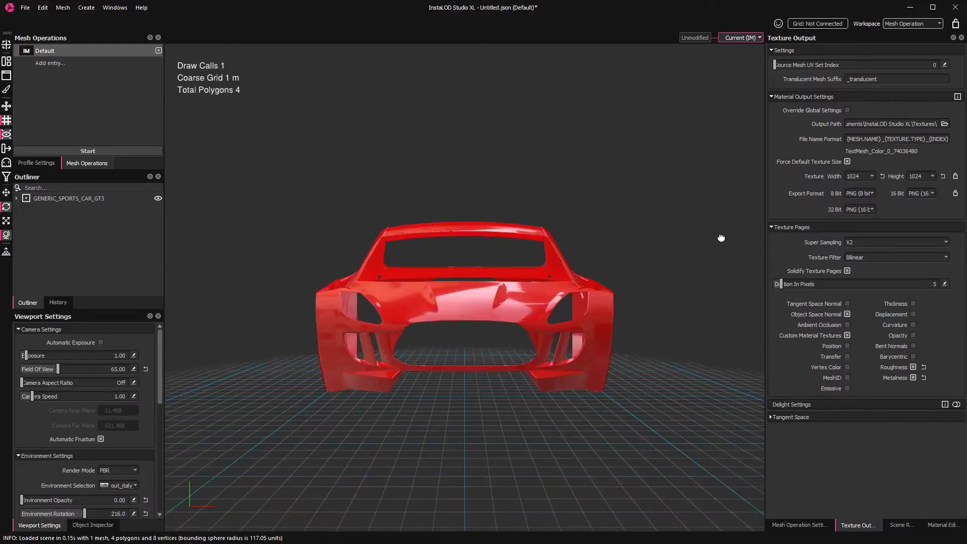
left_click_drag(721, 238, 635, 240)
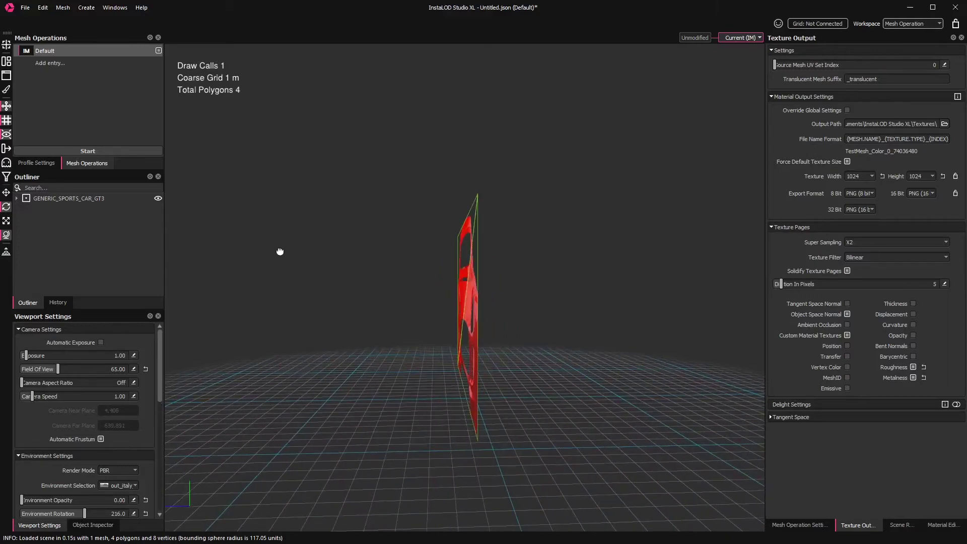
left_click_drag(280, 251, 422, 249)
key("f")
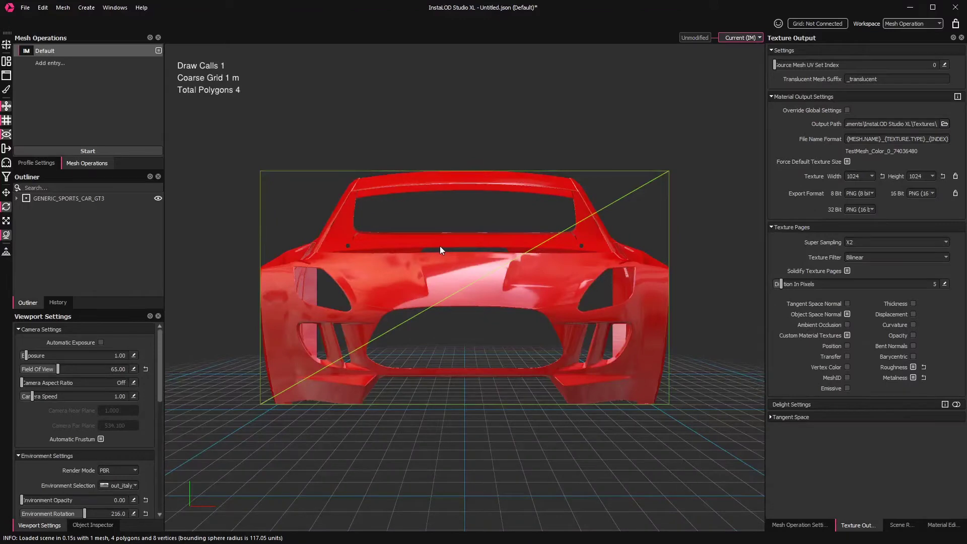
- Regenerate the billboard from the unmodified mesh with a padding of 32, and reset the padding to its default
left_click(800, 525)
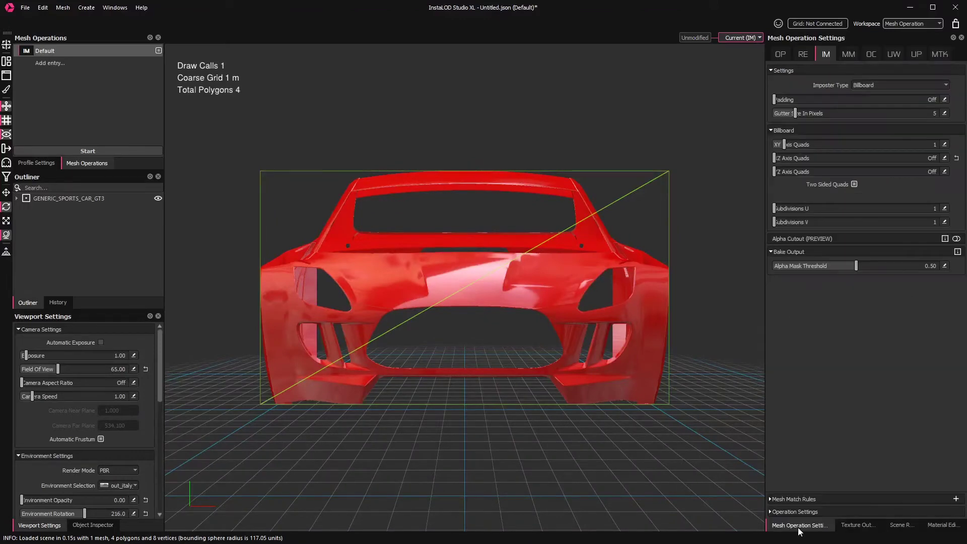
left_click(944, 99)
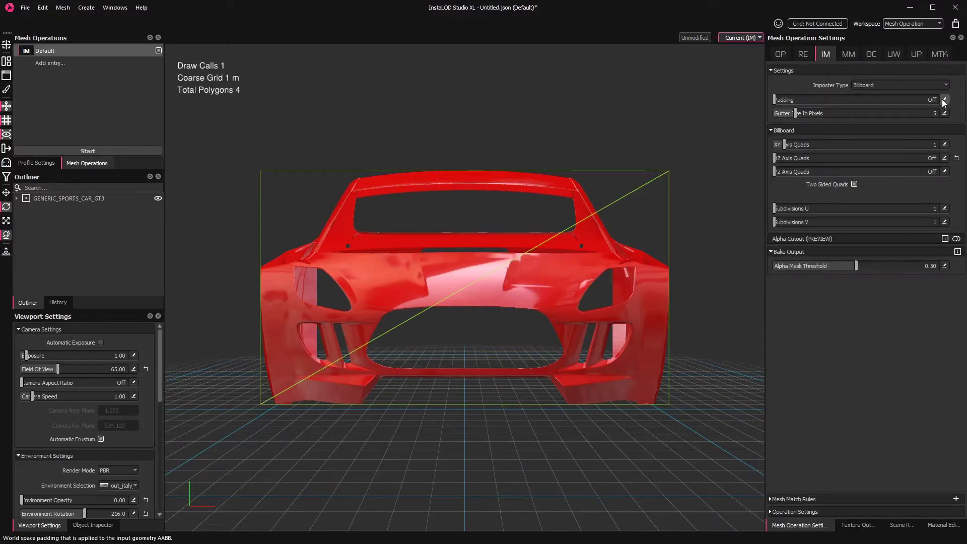
type("32")
key("Return")
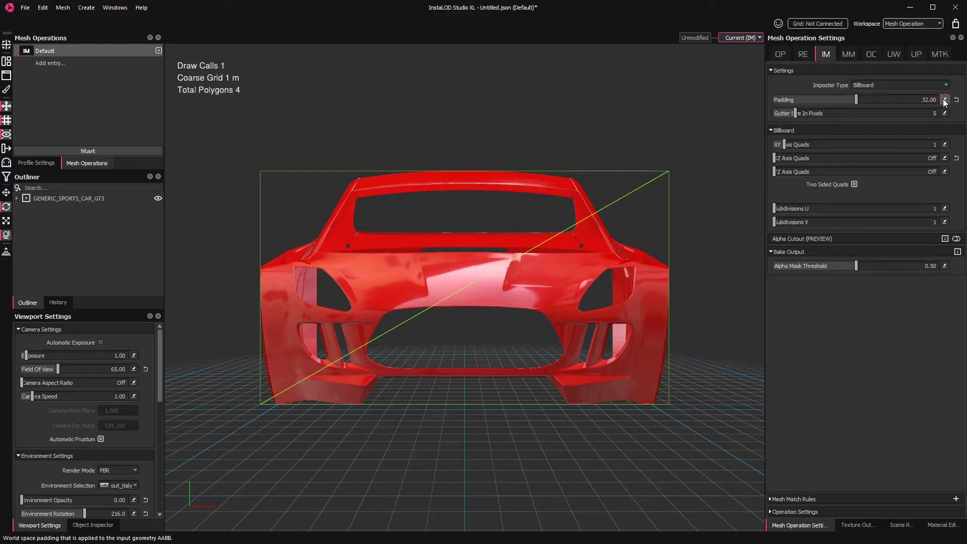
left_click(123, 151)
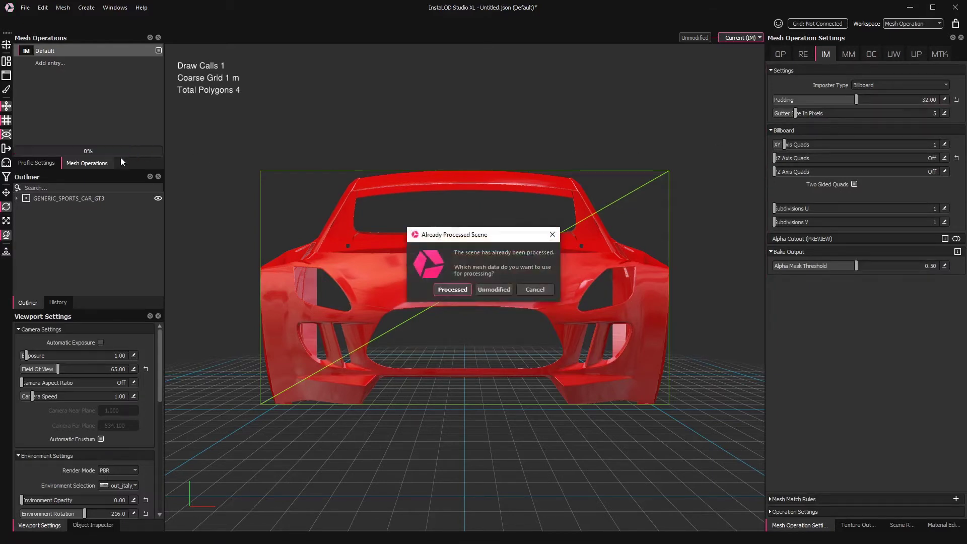
left_click(501, 291)
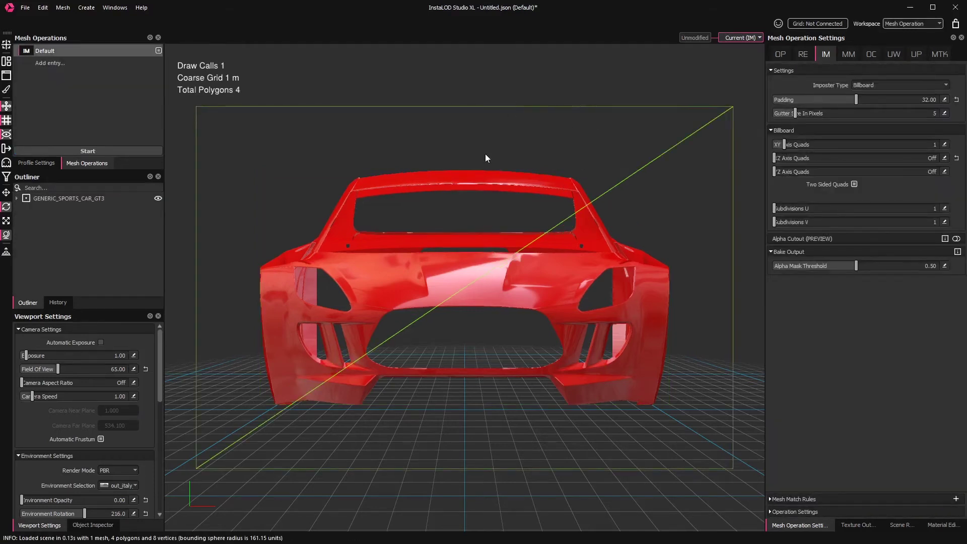
left_click(956, 99)
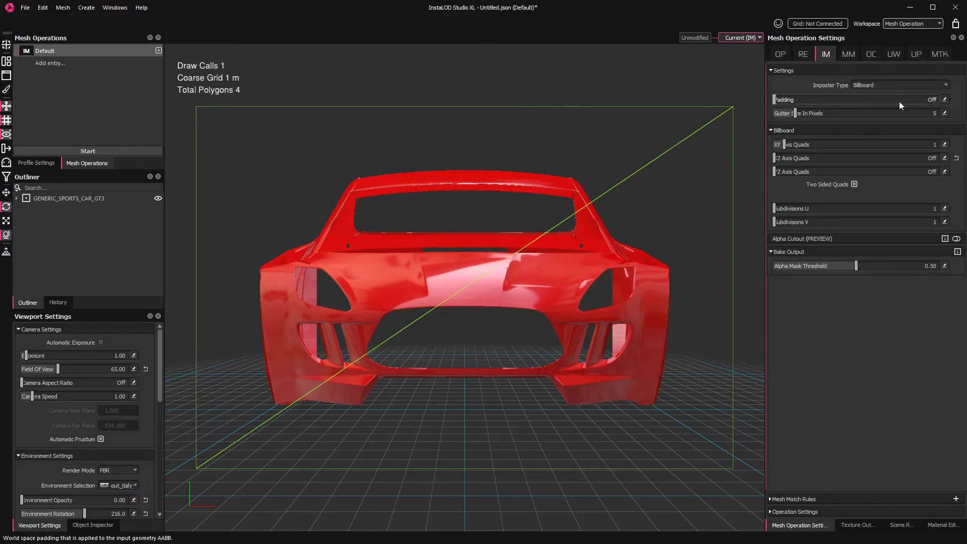
- Show the car billboard in the UV Viewer and examine the gap between its UV quads up close
left_click(6, 61)
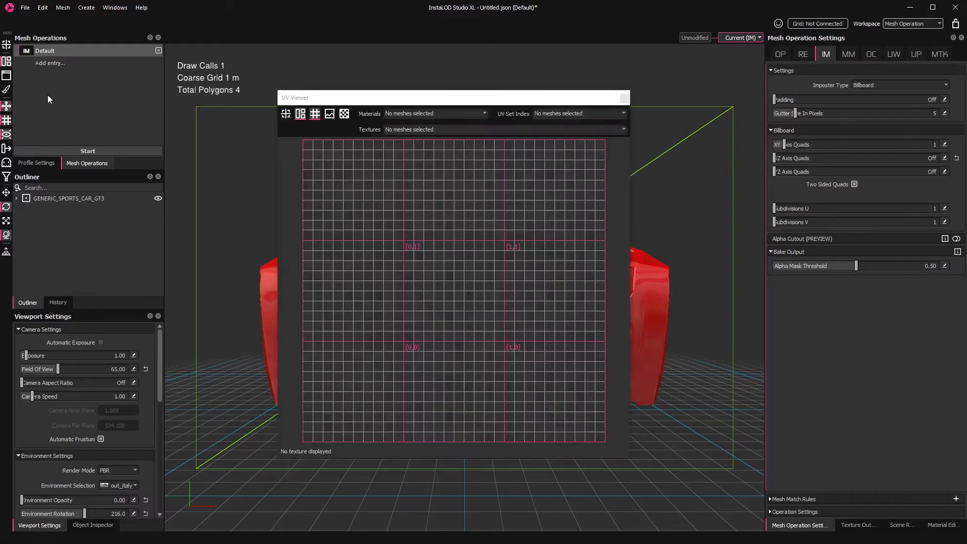
left_click(225, 259)
scroll(475, 384, "up", 5)
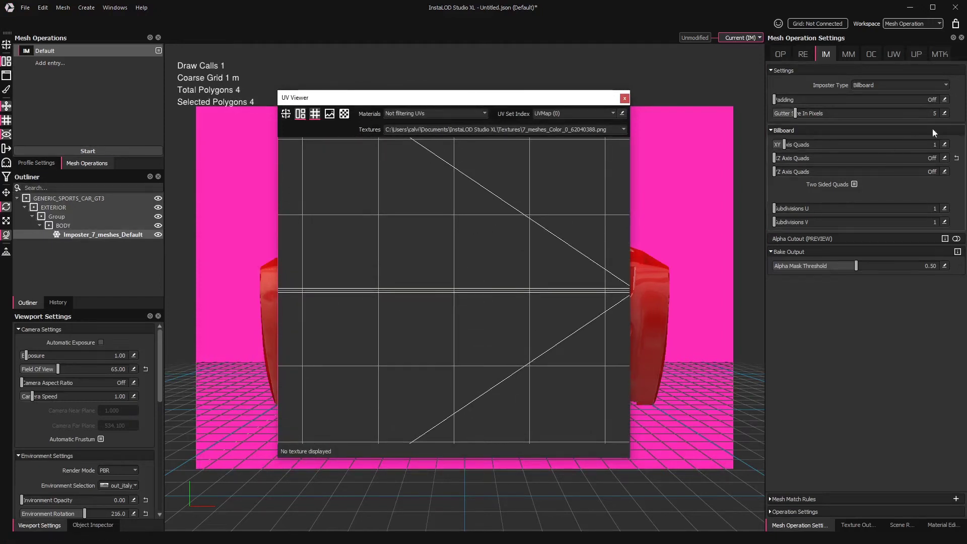
- Set the gutter size to 32 pixels, regenerate the billboard from the unmodified mesh, and close the UV Viewer
left_click(945, 114)
type("32")
key("Return")
left_click(84, 155)
left_click(85, 153)
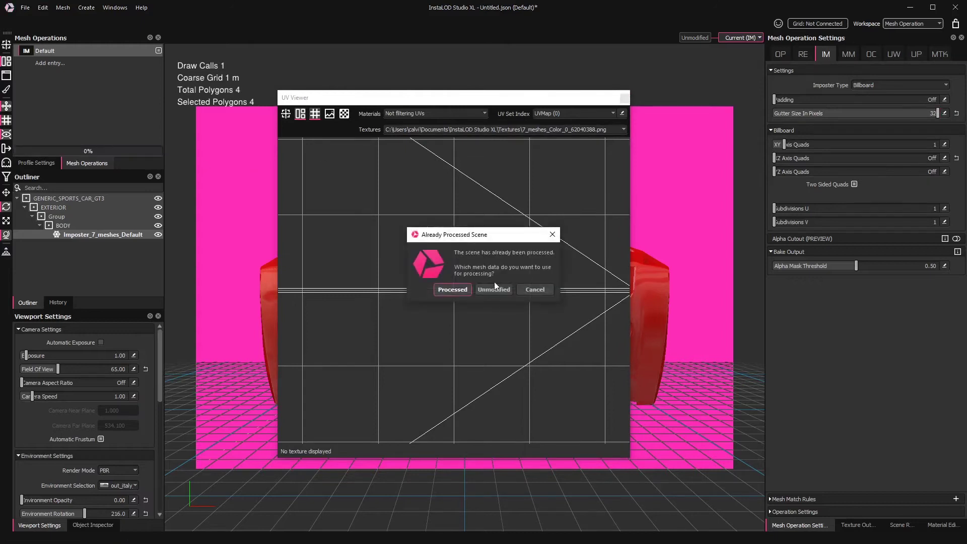
left_click(495, 285)
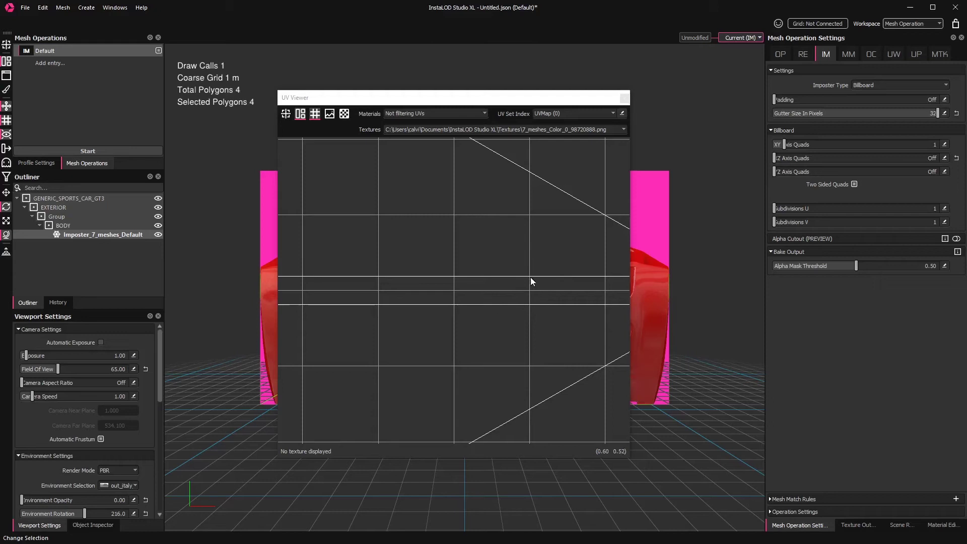
left_click(696, 110)
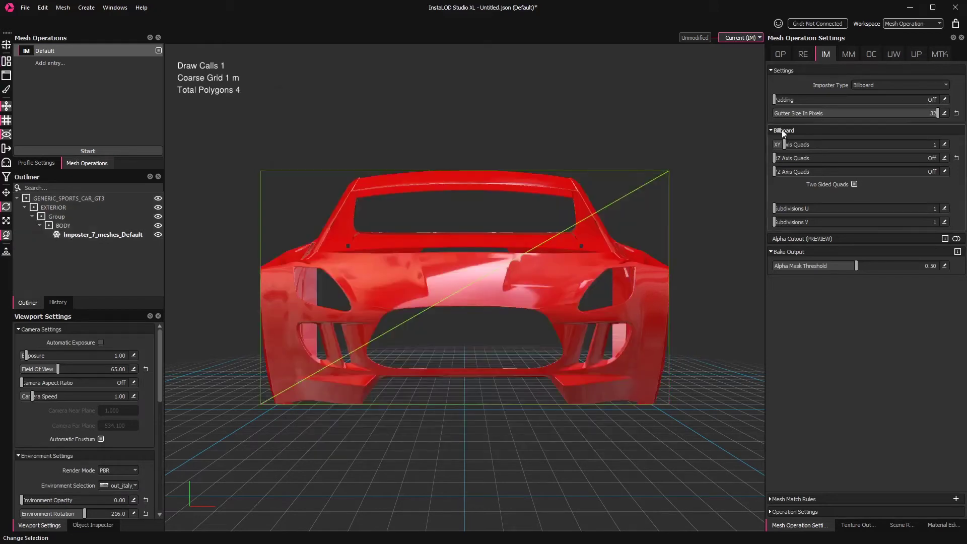
- Set the XY and YZ axis quads to 5, regenerate the car billboard from the unmodified mesh, and inspect it from above
left_click_drag(784, 145, 822, 172)
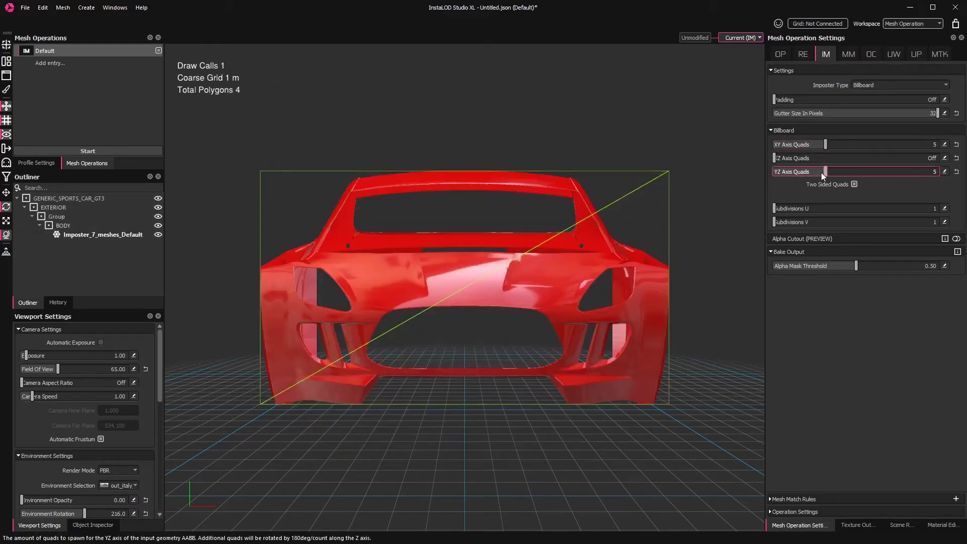
left_click(87, 152)
left_click(484, 292)
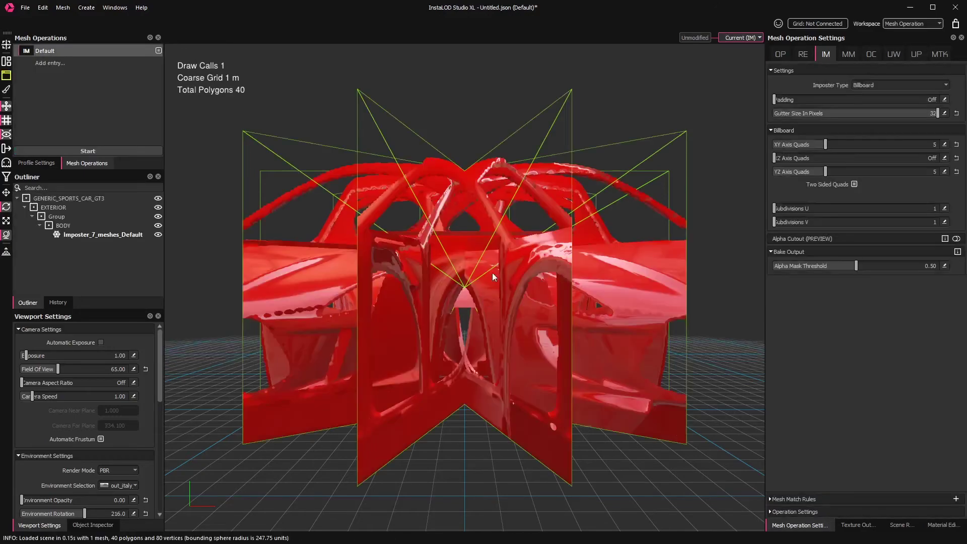
scroll(492, 277, "down", 4)
left_click_drag(492, 277, 598, 261)
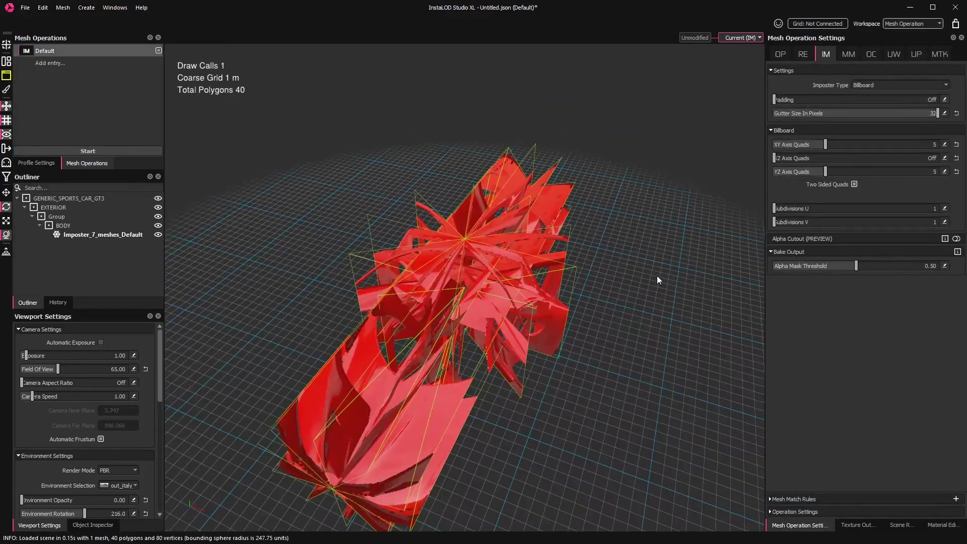
left_click_drag(658, 277, 320, 282)
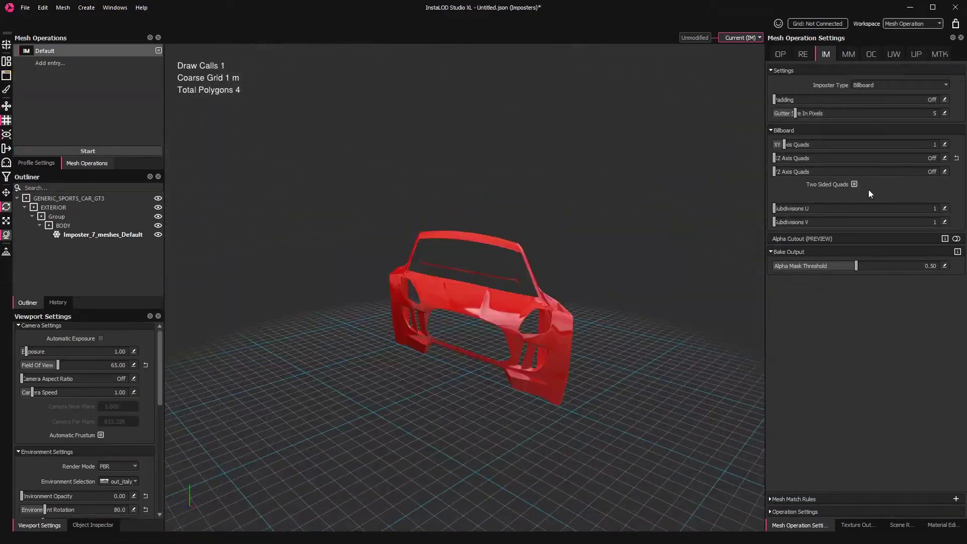
- Turn off two-sided quads, regenerate the car billboard from the unmodified mesh, and compare its front and back
left_click_drag(661, 190, 554, 190)
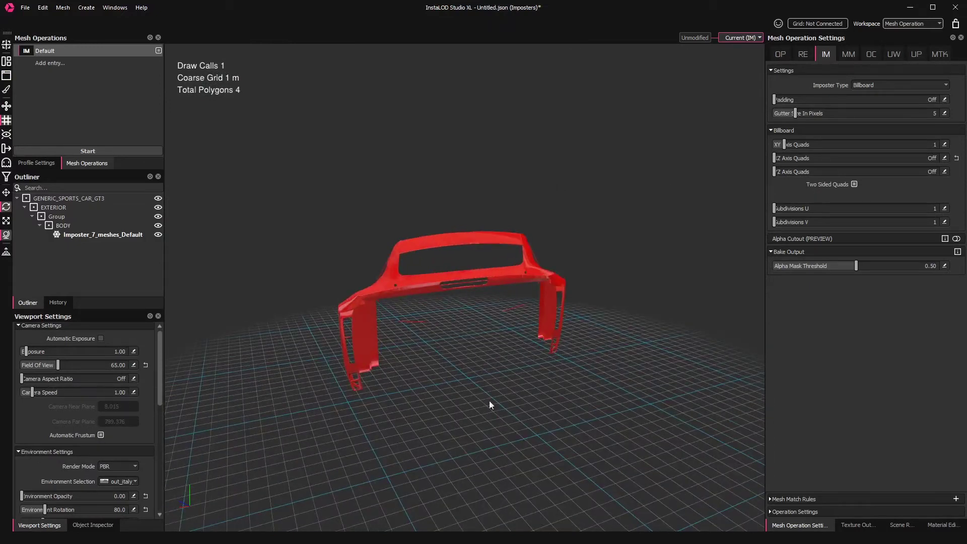
left_click_drag(489, 401, 639, 349)
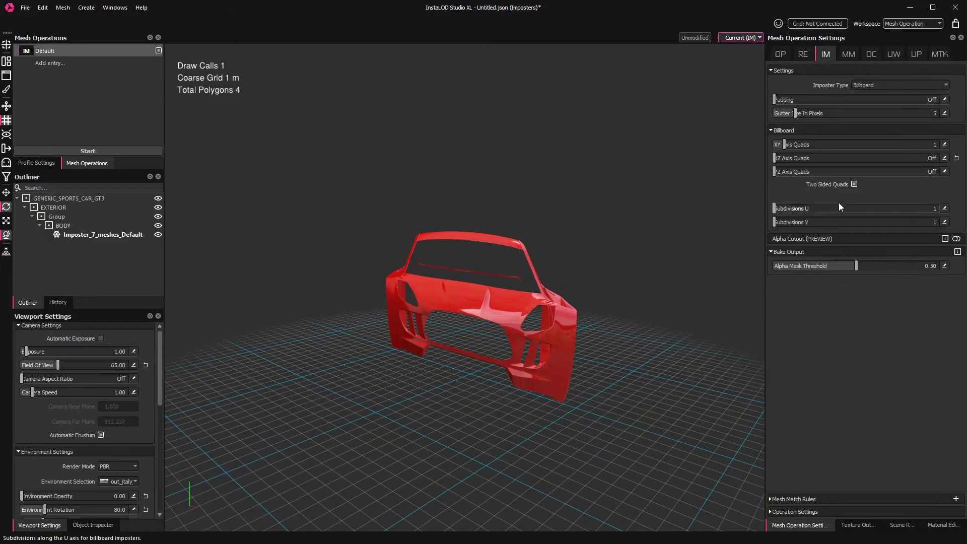
left_click(854, 184)
left_click(88, 151)
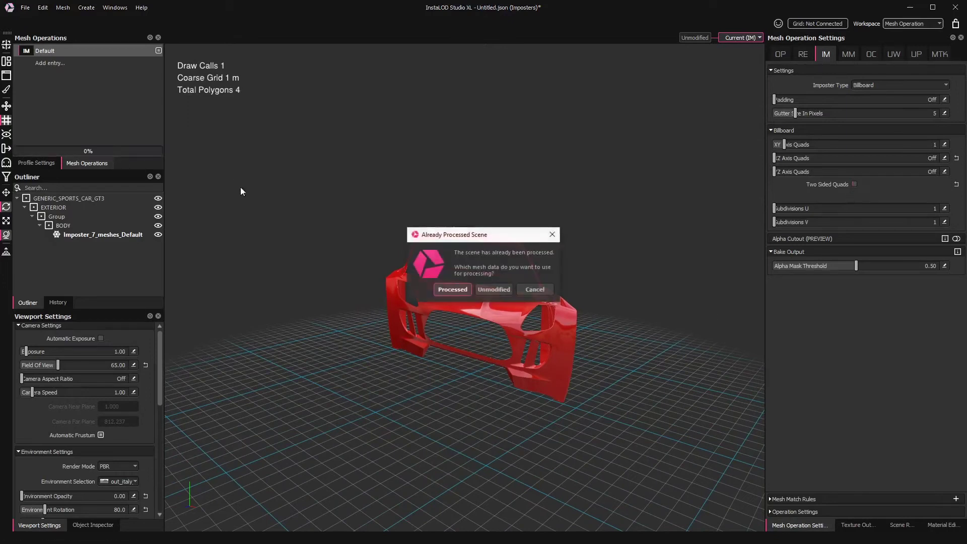
left_click(493, 289)
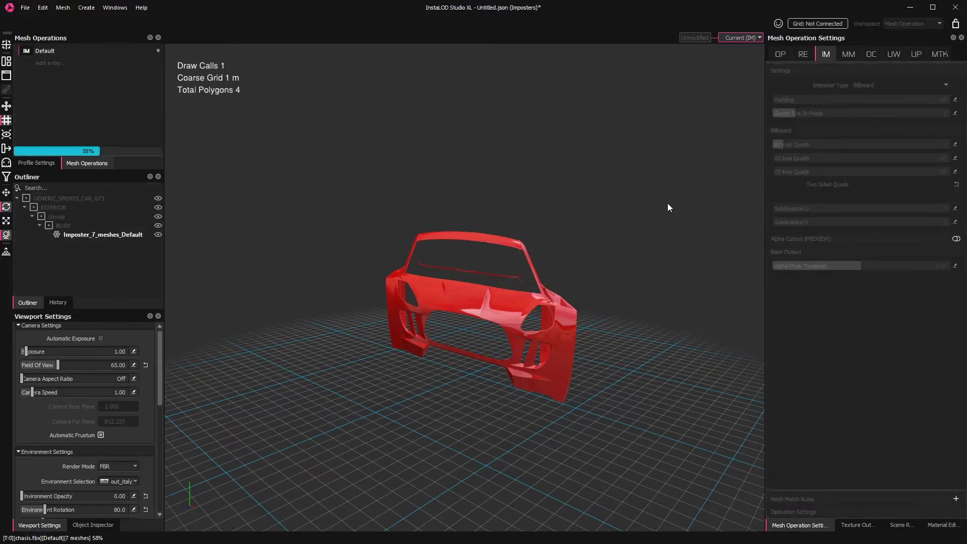
left_click_drag(667, 203, 175, 181)
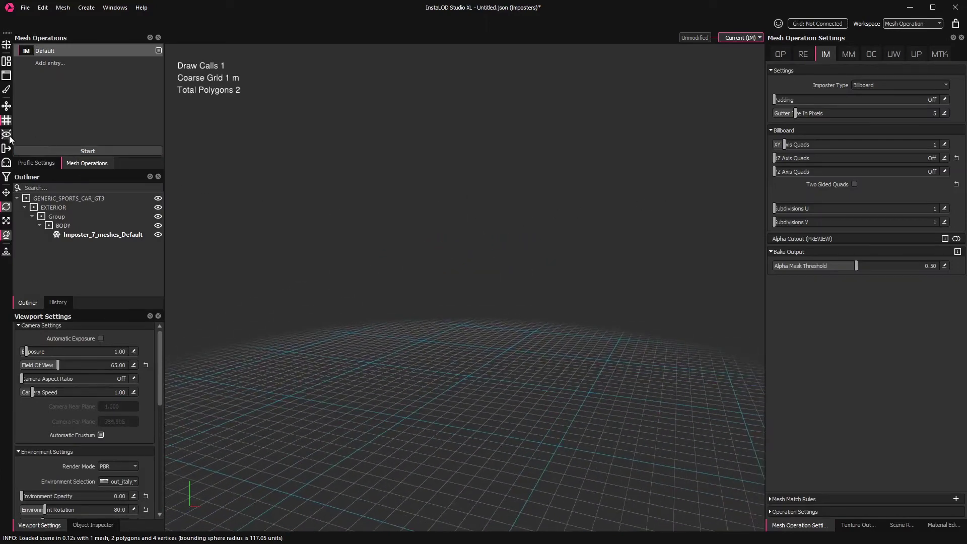
left_click_drag(605, 167, 197, 173)
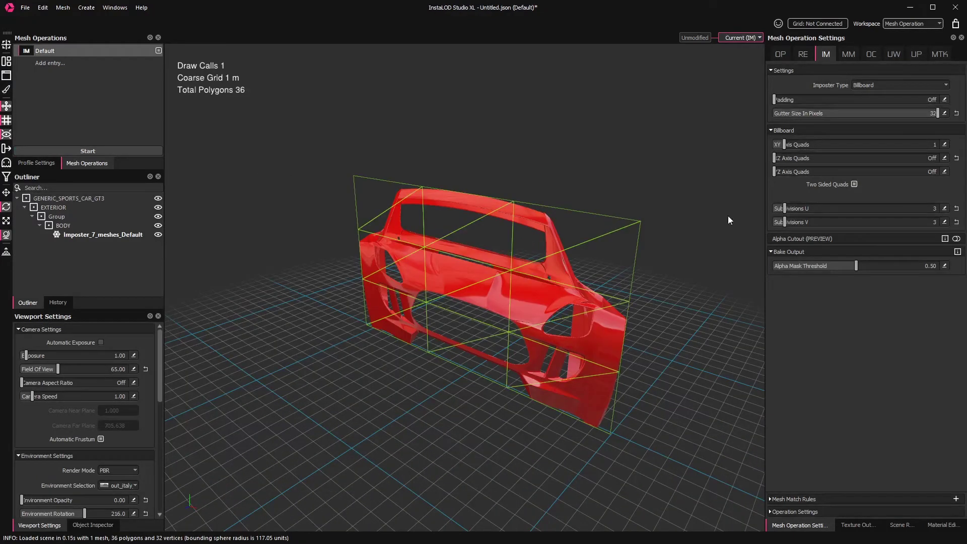
- Regenerate the car billboard from the unmodified mesh with the U and V subdivisions reset to default and Alpha Cutout enabled
left_click(956, 209)
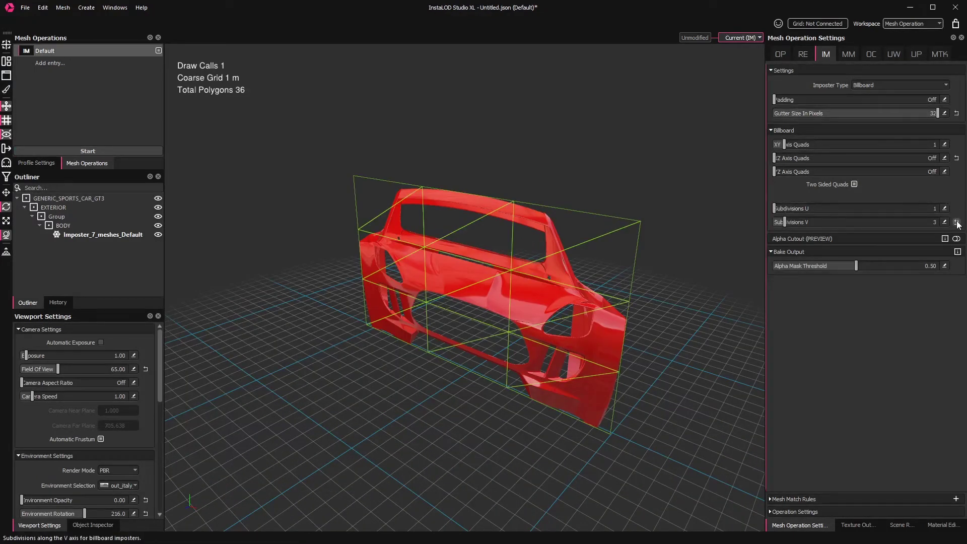
left_click(957, 222)
left_click(956, 240)
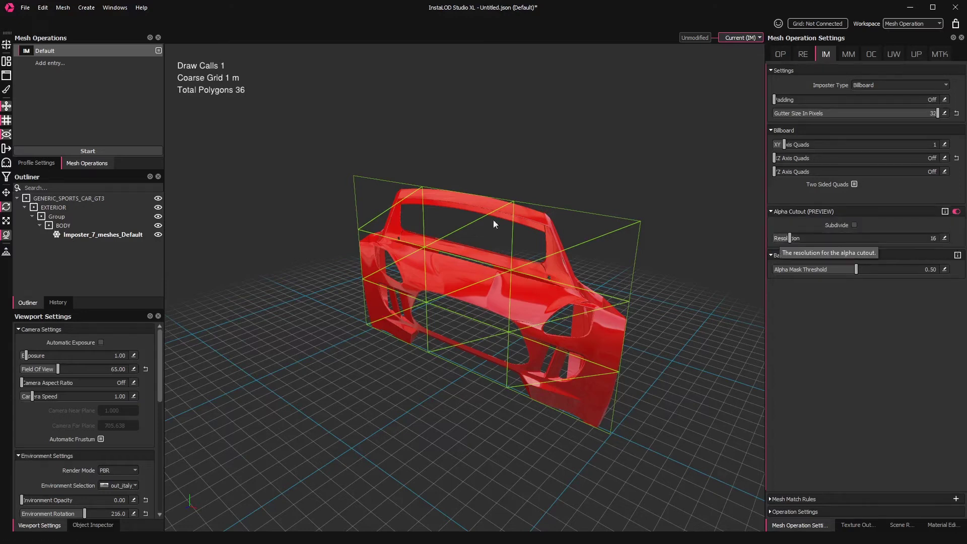
left_click(106, 154)
left_click(498, 289)
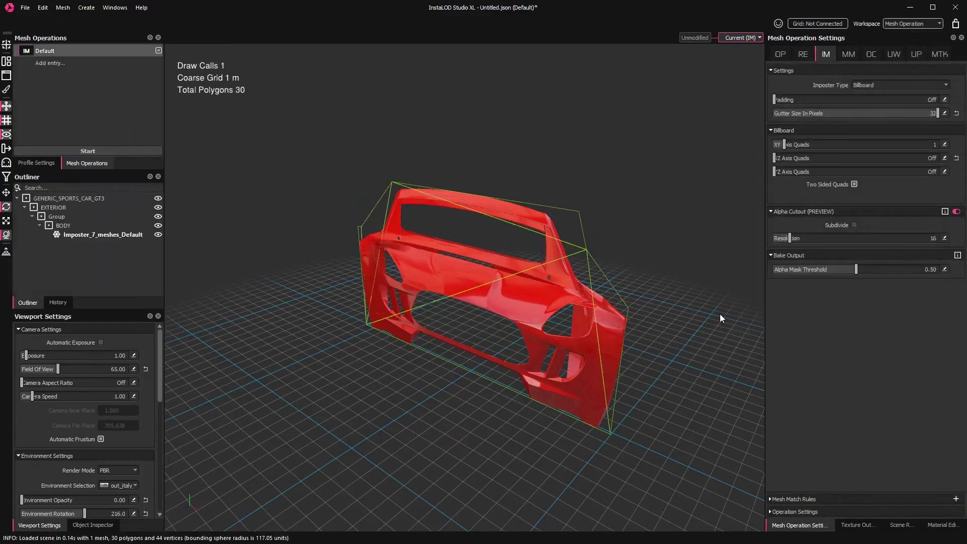
- Raise the alpha cutout resolution to 128, regenerate the billboard from the unmodified mesh, and inspect its cutout outline
left_click_drag(791, 238, 958, 237)
left_click(88, 151)
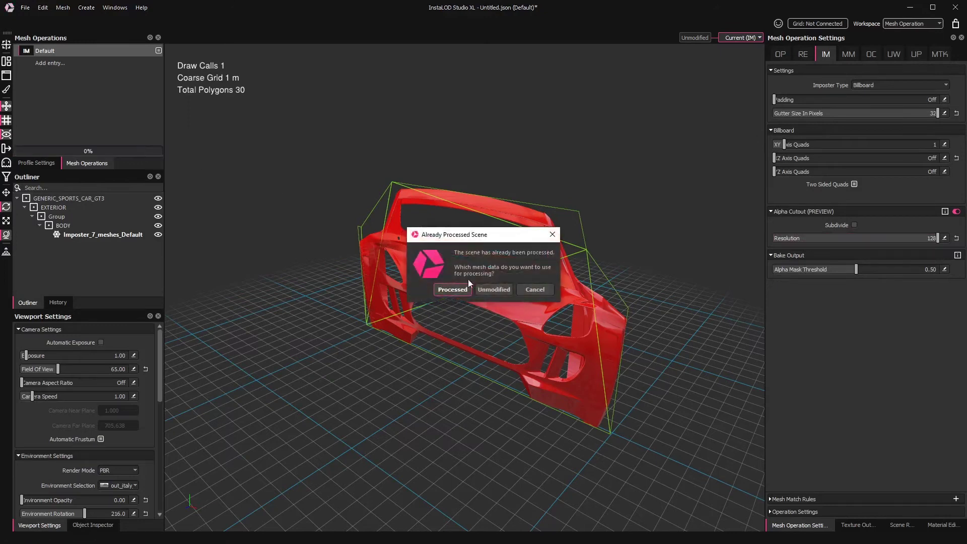
left_click(497, 286)
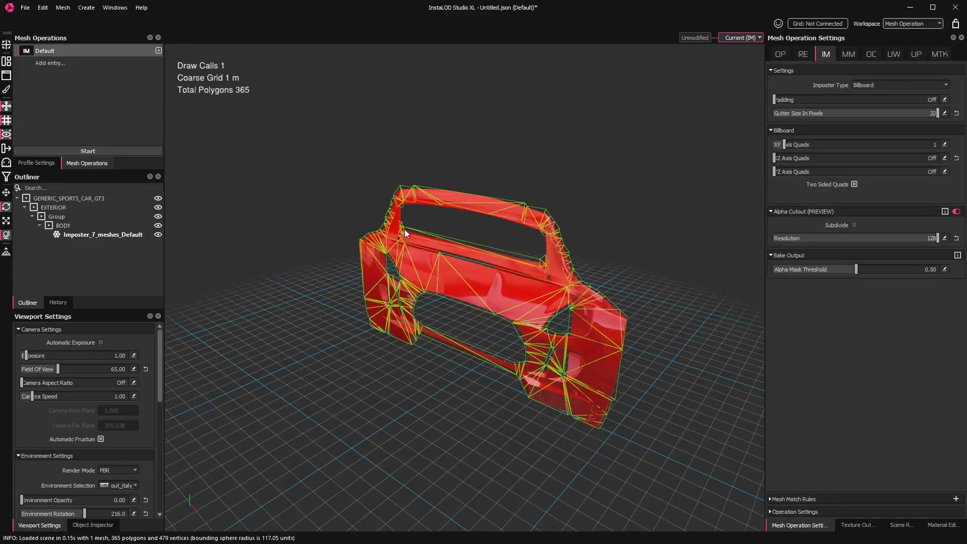
left_click_drag(404, 229, 385, 189)
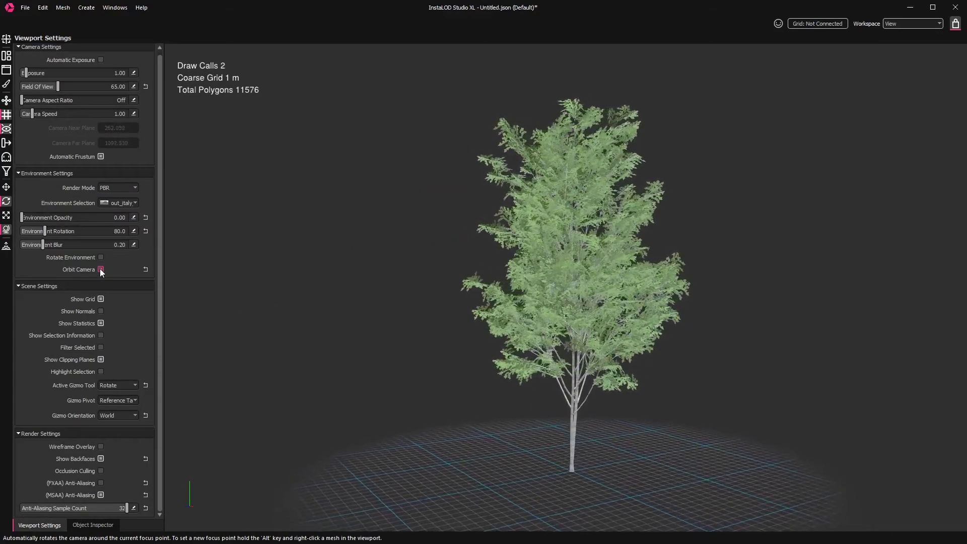
- Check the birch tree with the wireframe overlay on and off, and stop the automatic camera orbit
key("w")
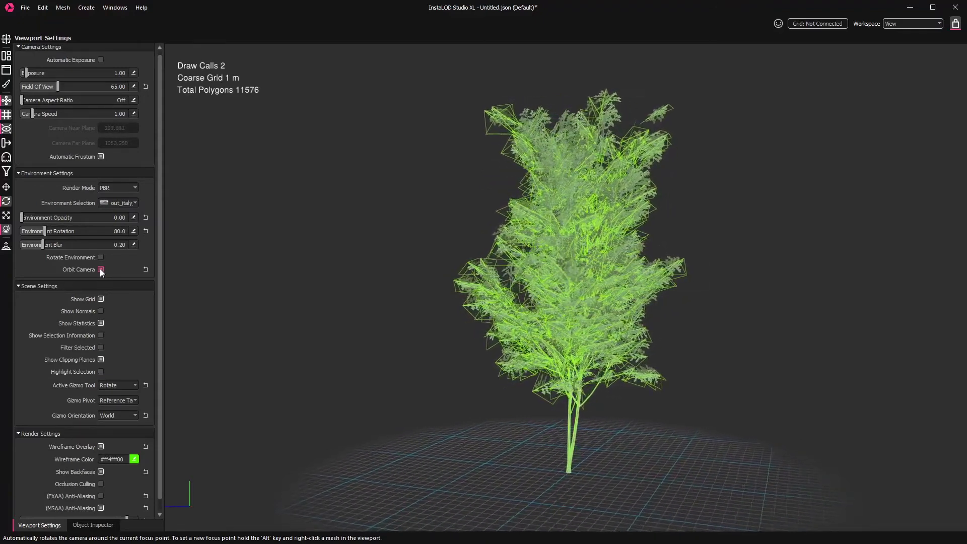
key("w")
key("f")
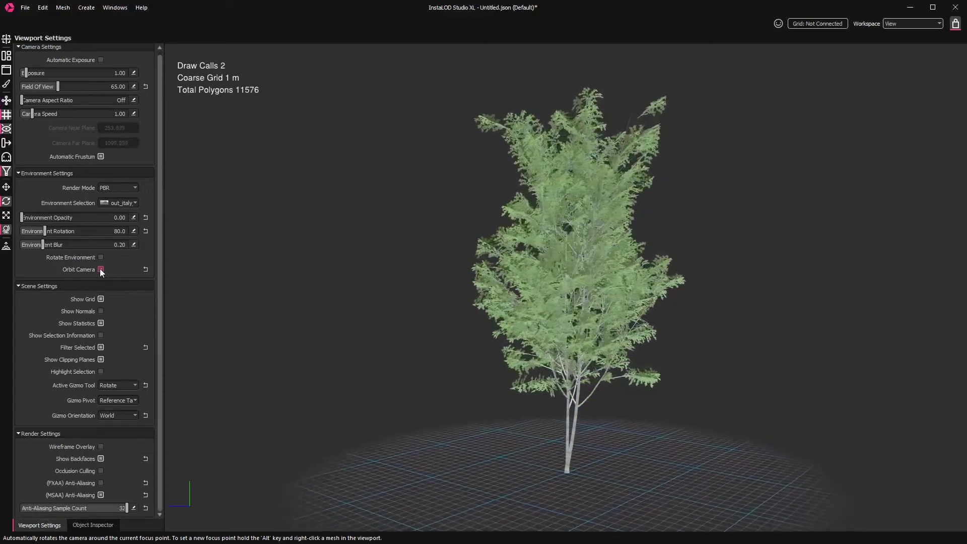
left_click(100, 268)
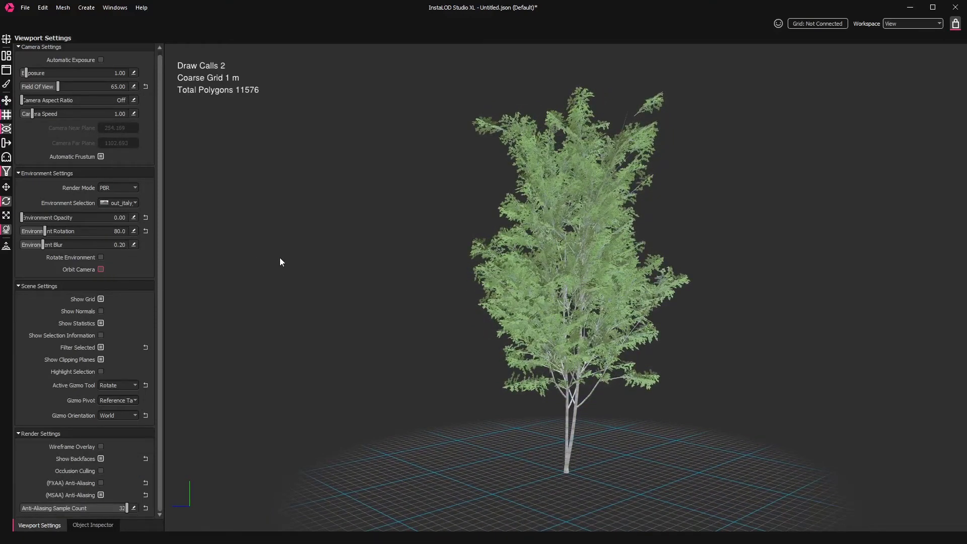
- Create a new Mesh Operation profile named Imposters, discarding the current profile's unsaved changes
left_click(12, 13)
left_click(38, 17)
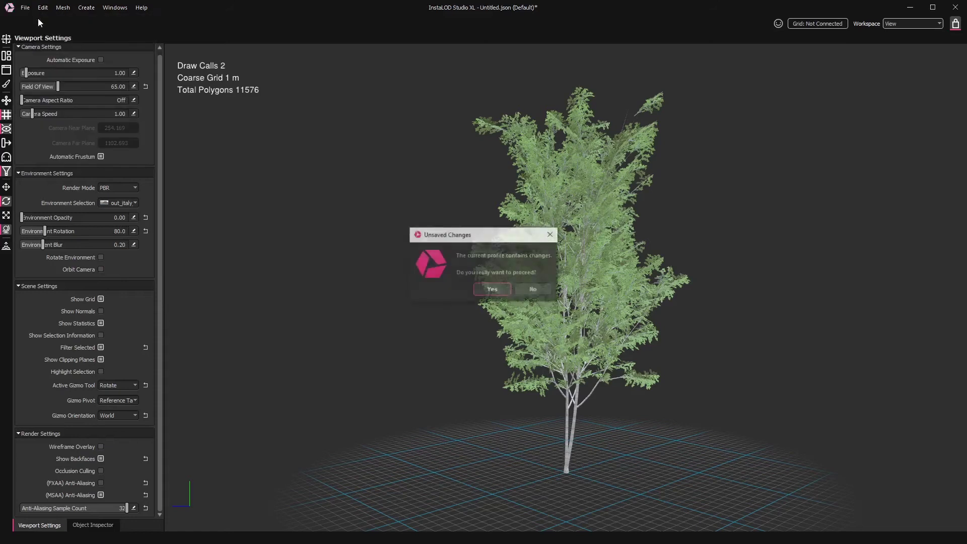
left_click(496, 288)
type("Imposters")
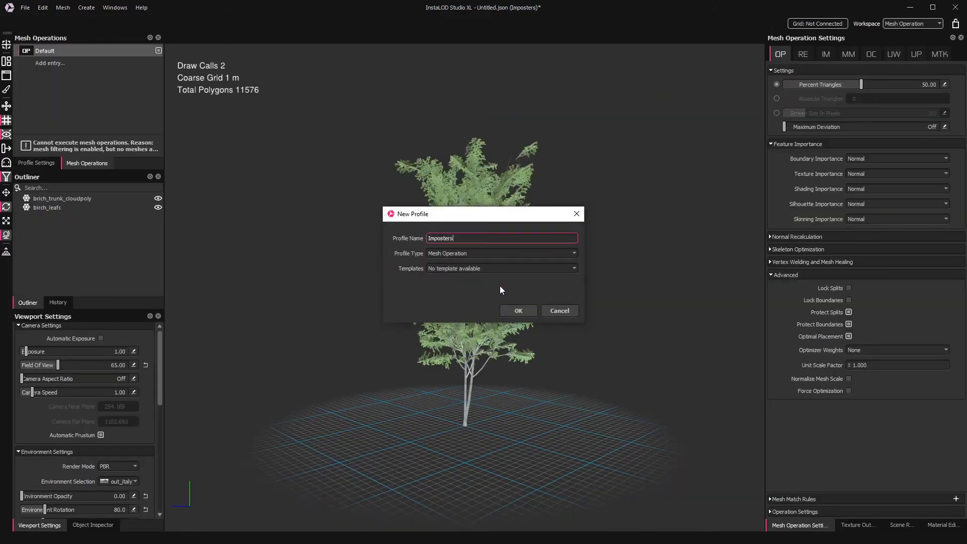
key("Return")
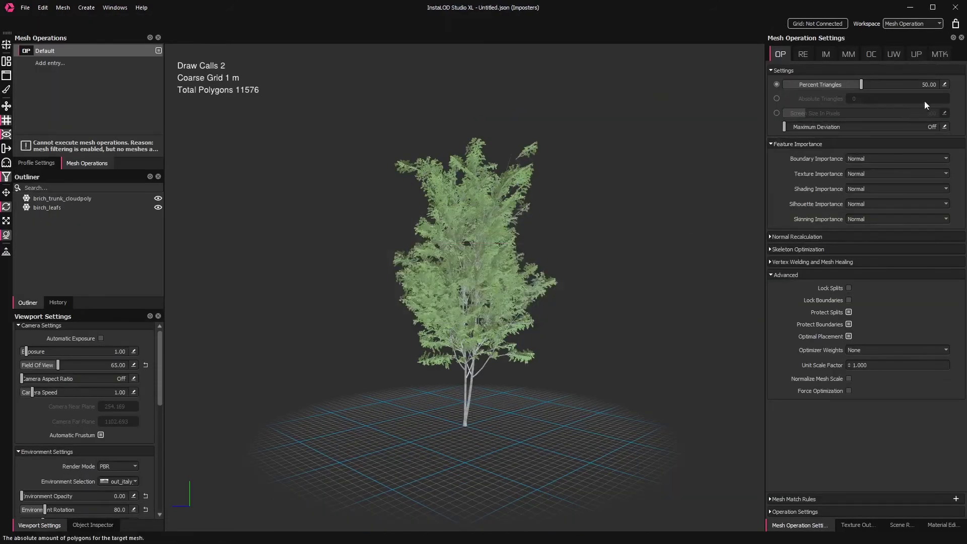
- Optimize the birch tree to 10 percent of its triangles and inspect the reduced mesh from different sides
type("0")
key("Return")
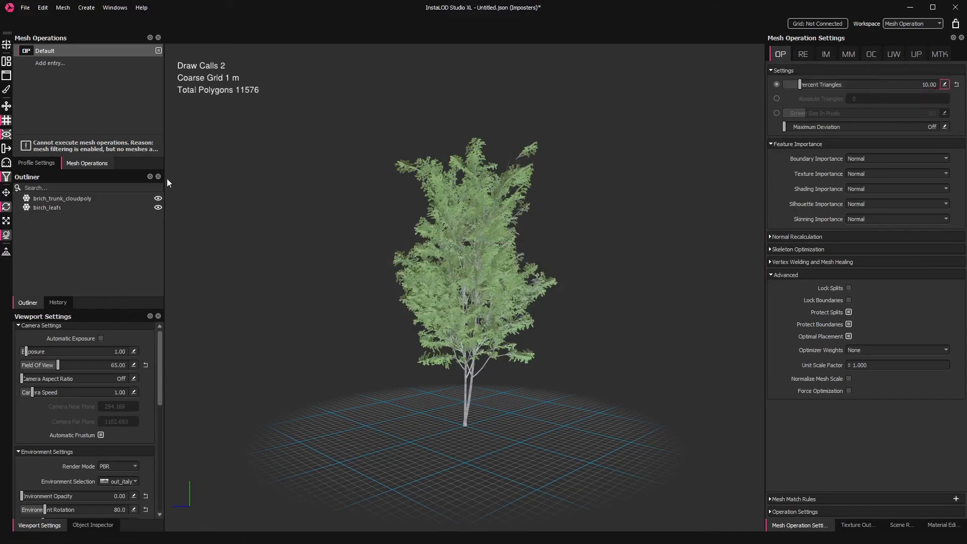
left_click(77, 153)
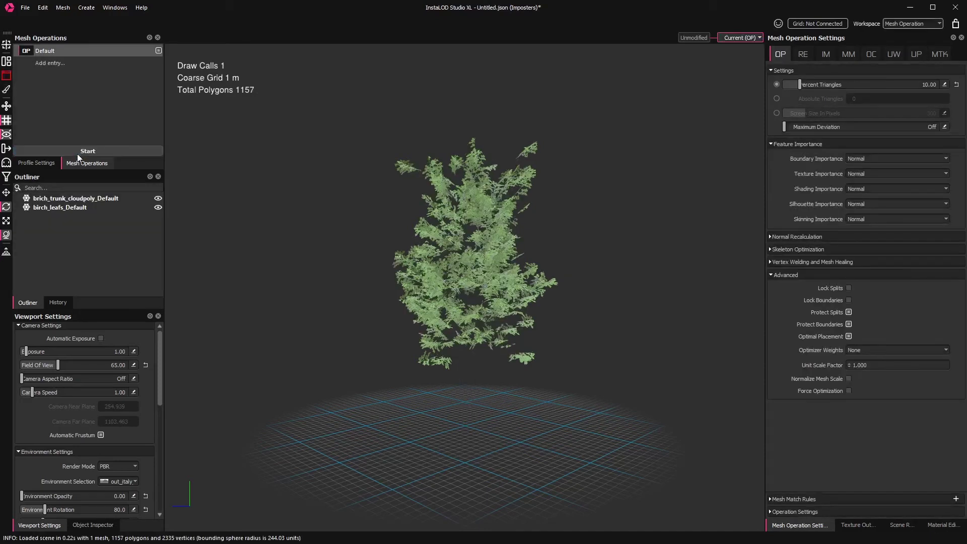
scroll(240, 214, "down", 5)
left_click_drag(240, 214, 712, 235)
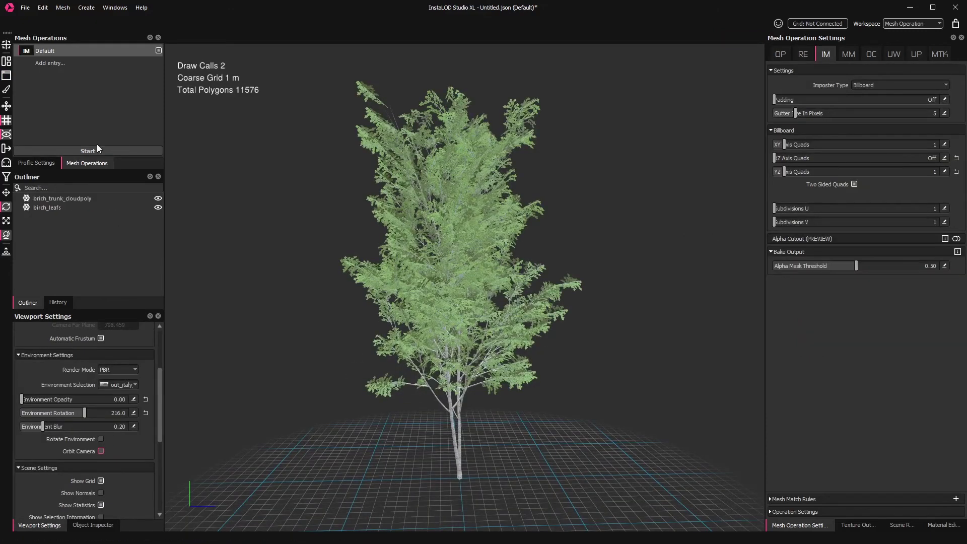
- Generate a billboard imposter of the birch tree with one XY and one YZ axis quad, viewed from far away
left_click(85, 151)
scroll(271, 199, "down", 10)
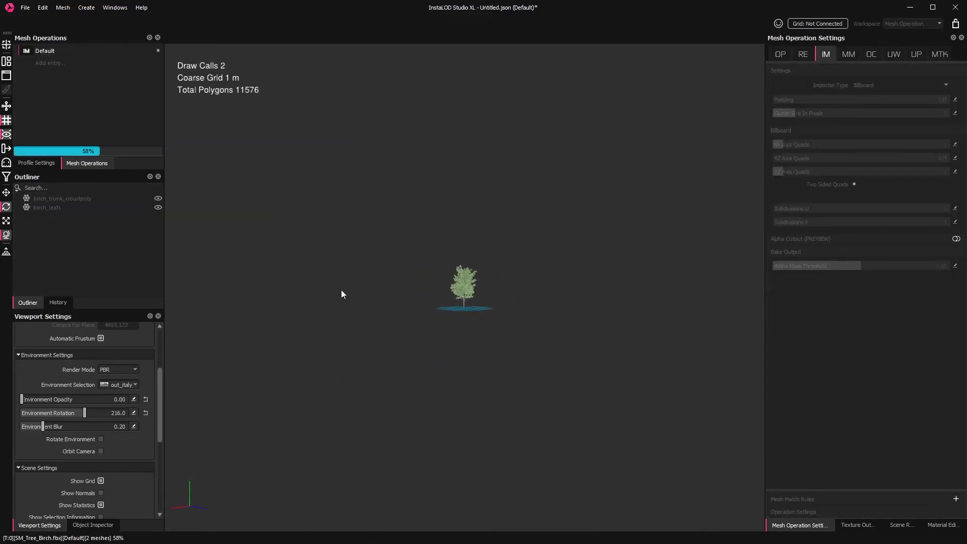
left_click_drag(562, 272, 543, 259)
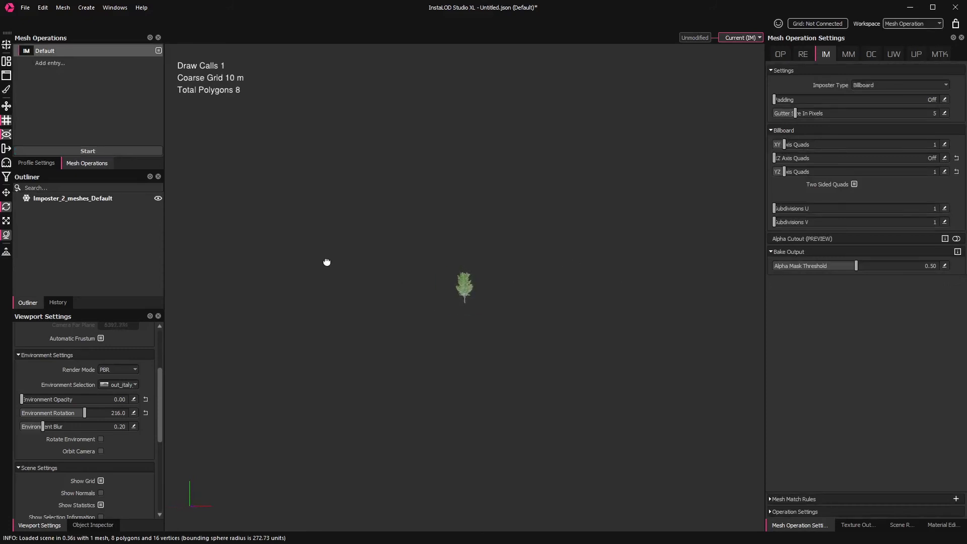
- Examine the birch billboard from several sides and distances, with and without the wireframe overlay
scroll(292, 259, "up", 8)
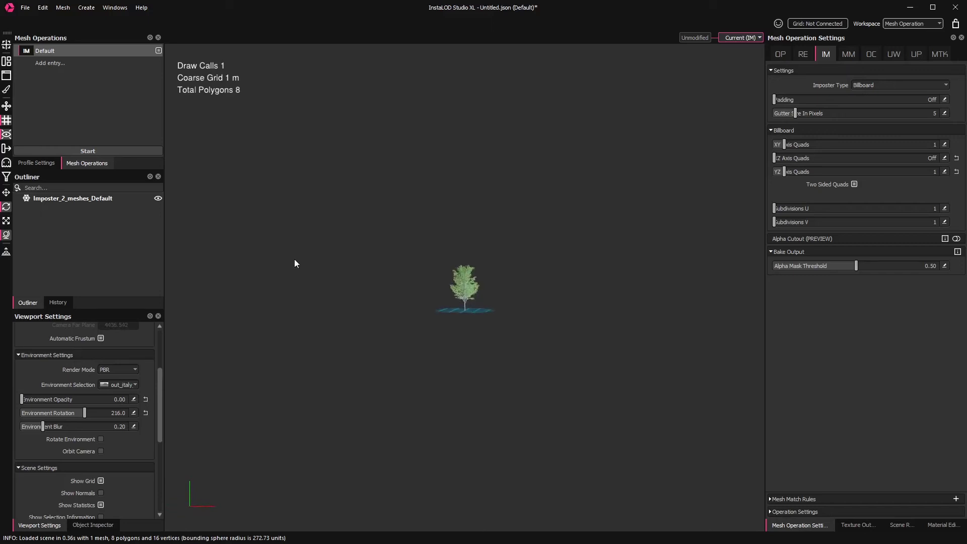
scroll(290, 263, "up", 5)
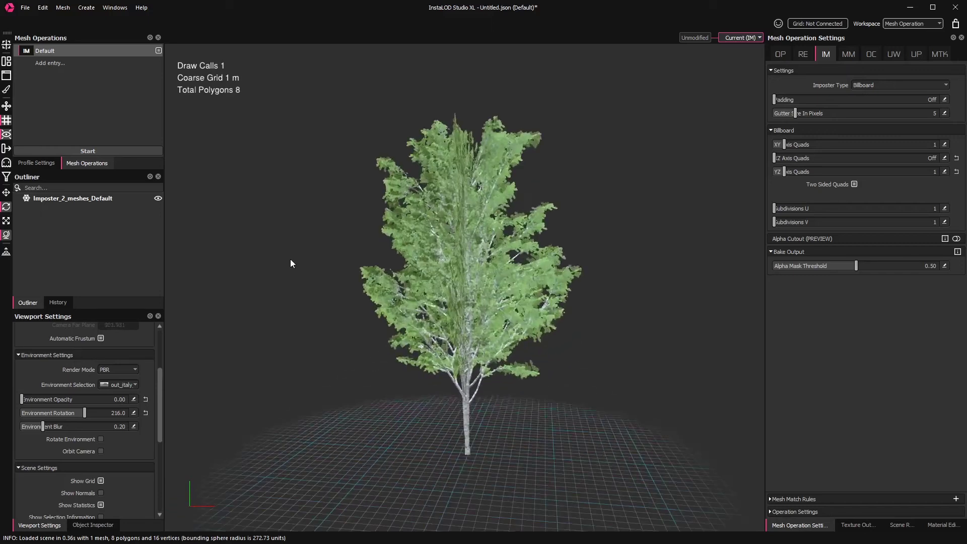
left_click_drag(275, 269, 516, 265)
scroll(513, 244, "down", 5)
scroll(426, 261, "up", 2)
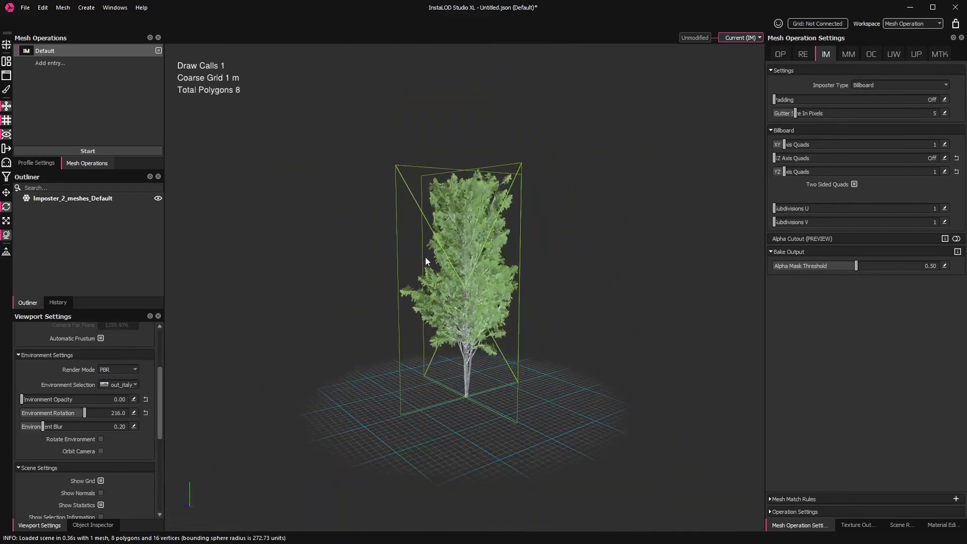
scroll(353, 263, "up", 2)
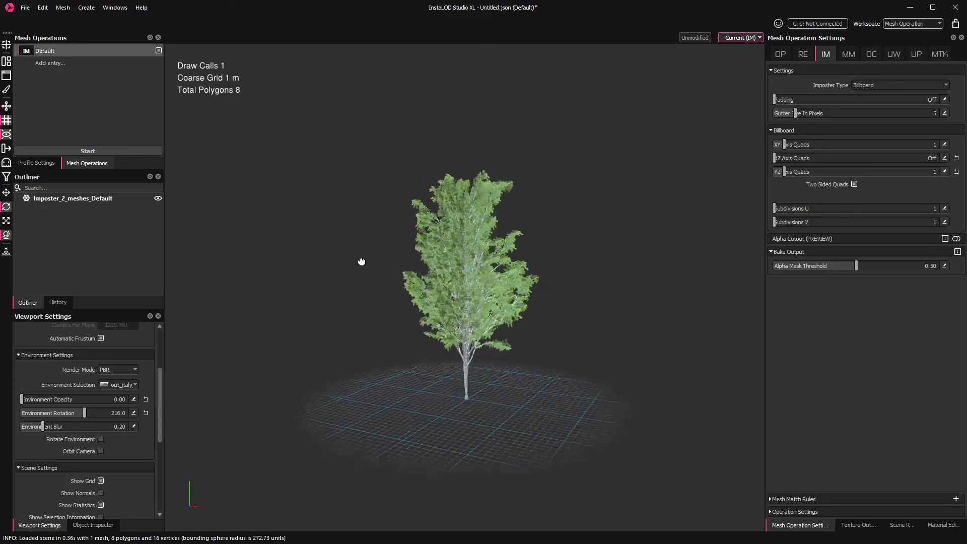
scroll(392, 266, "up", 3)
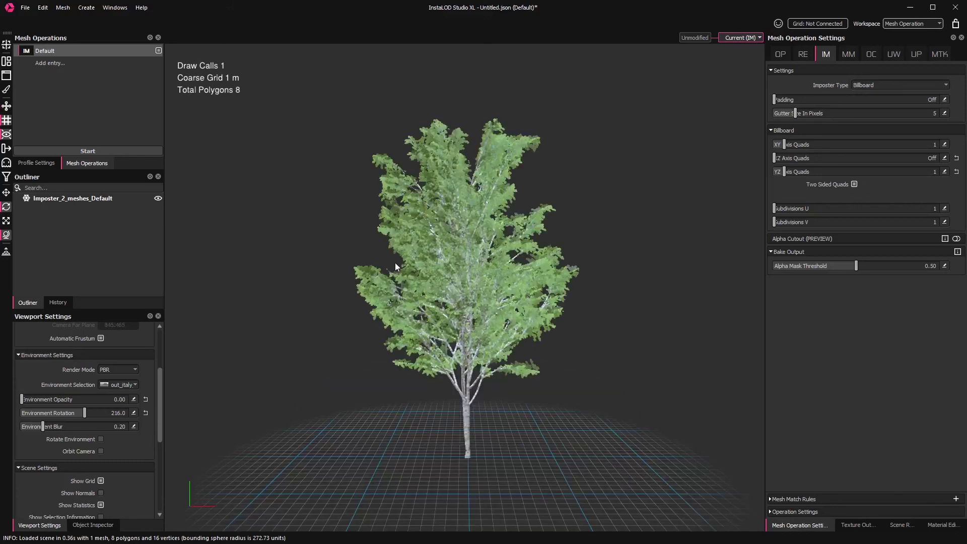